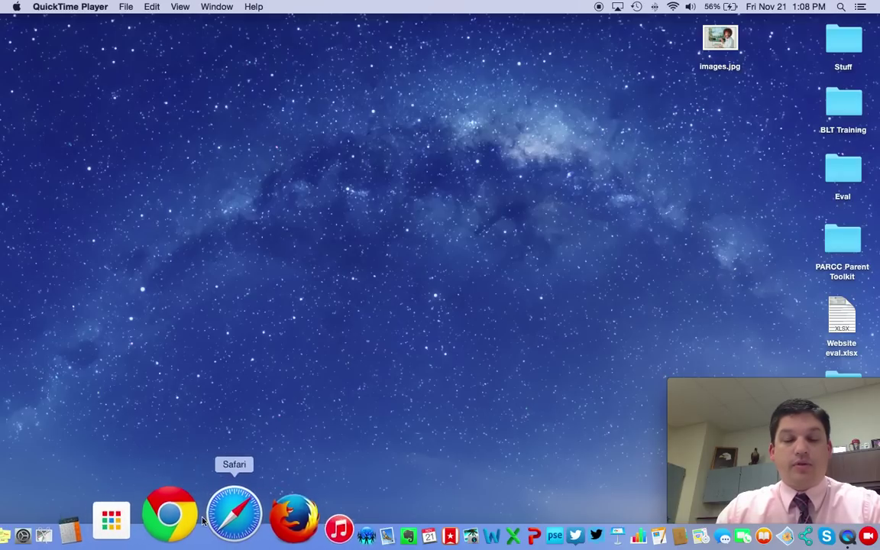
# - Launch Chrome and go to google.com
pyautogui.click(199, 521)
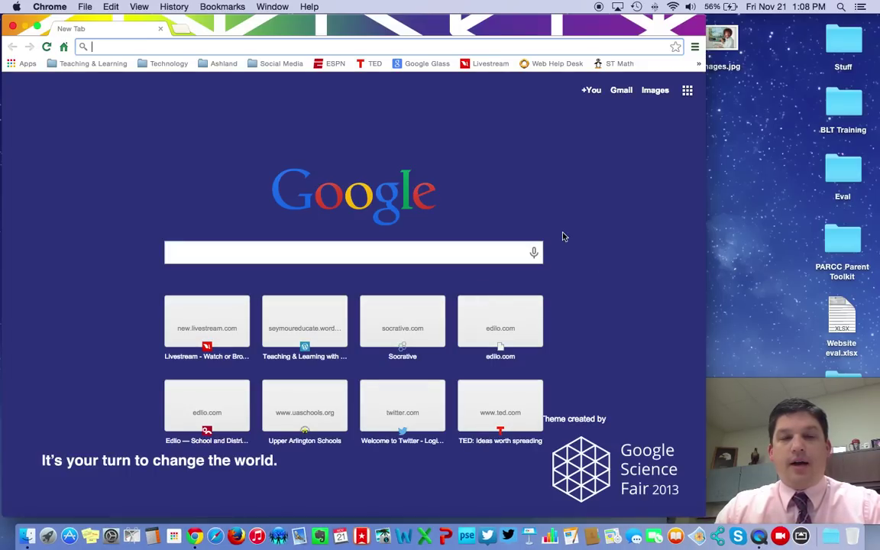
pyautogui.write('gog')
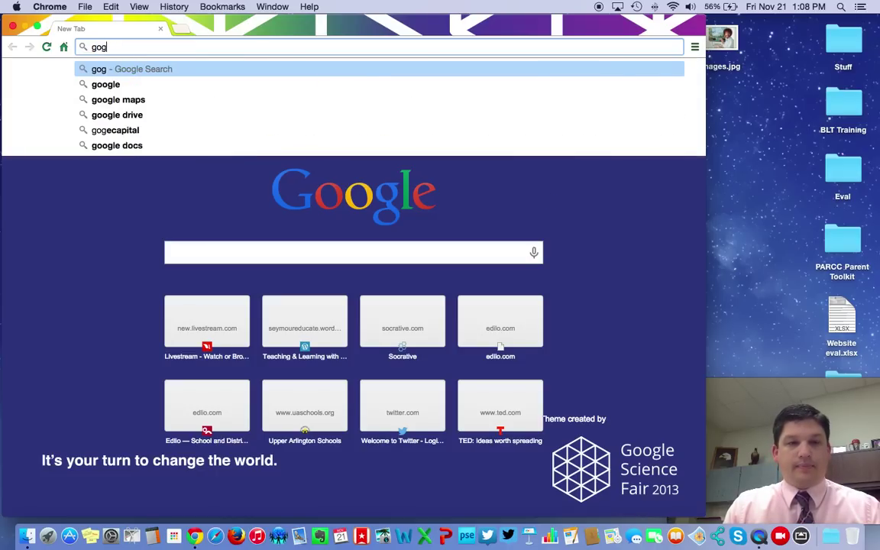
pyautogui.press('BackSpace')
pyautogui.write('ogle.com')
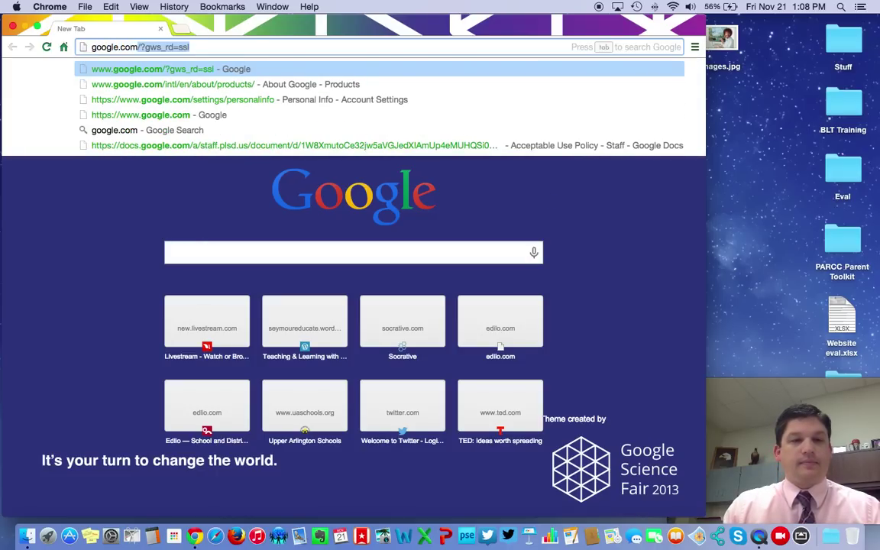
pyautogui.press('Return')
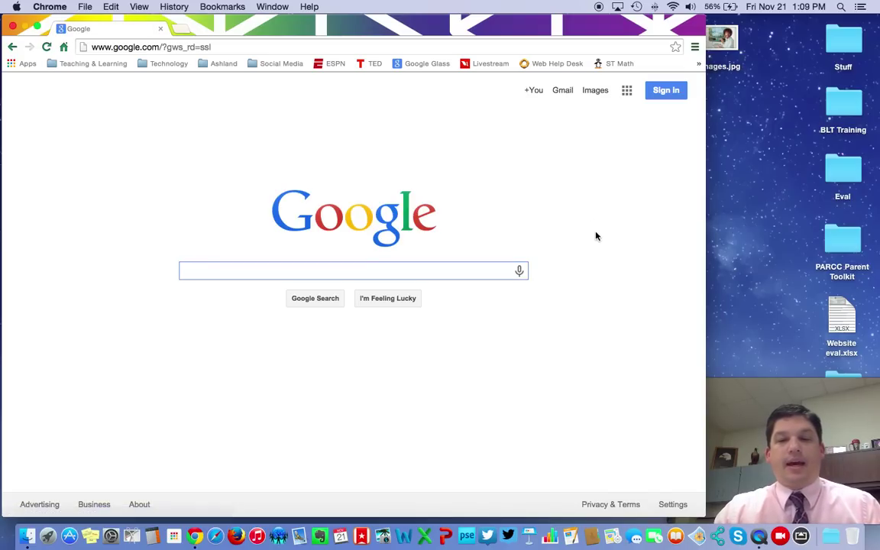
# - Sign in with the school staff account and its password
pyautogui.click(666, 90)
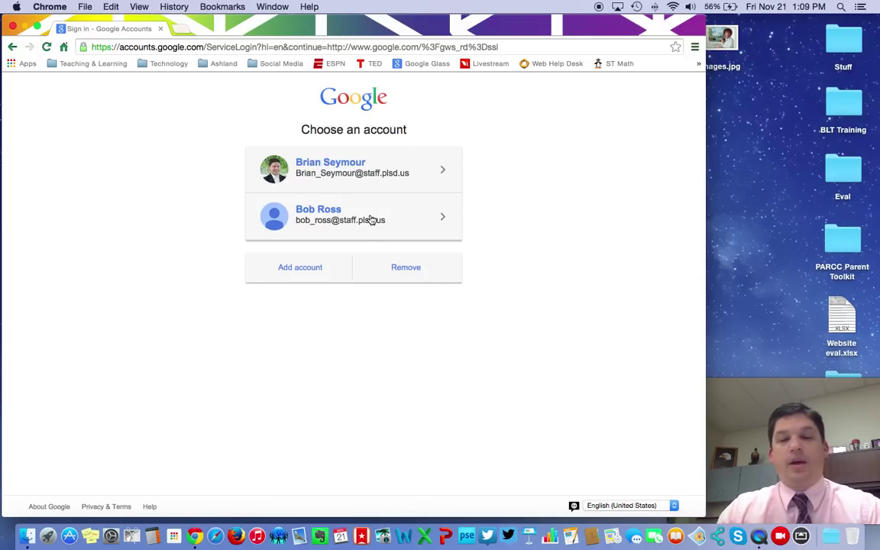
pyautogui.click(371, 220)
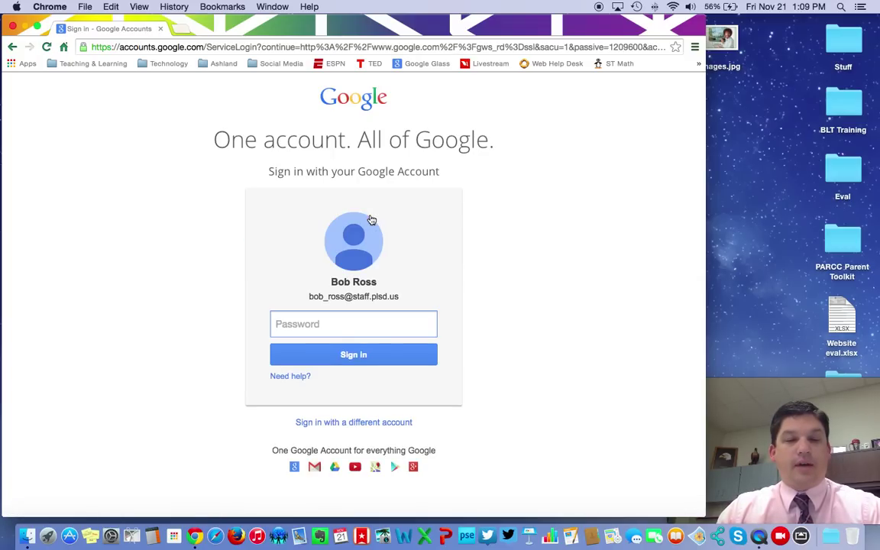
pyautogui.write('**************')
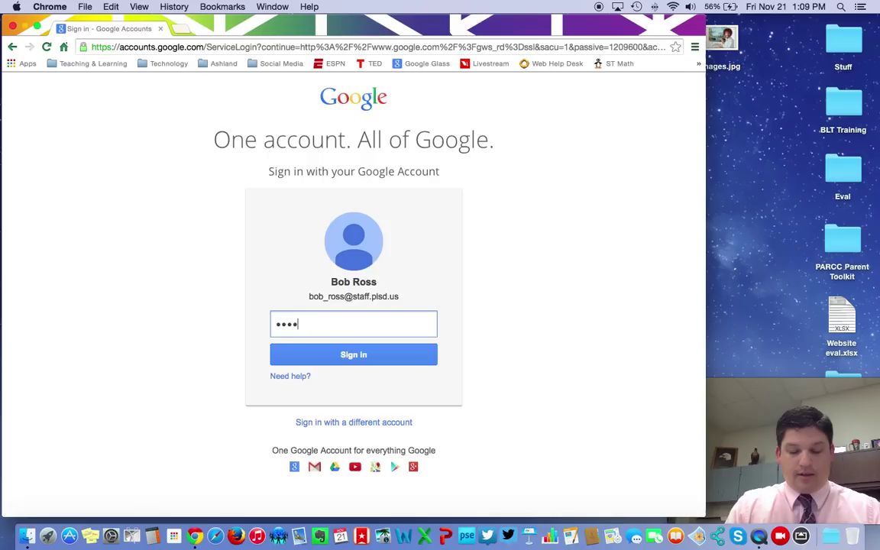
pyautogui.press('Return')
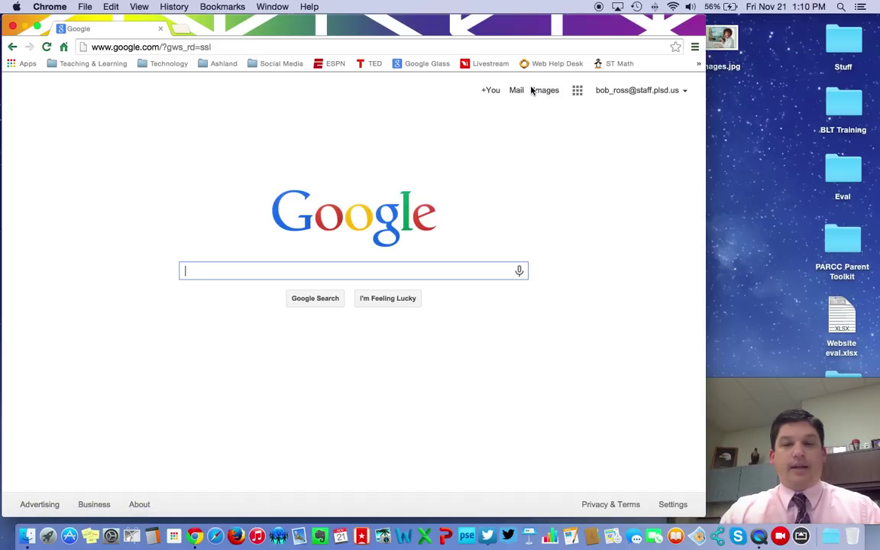
# - Glance at the Google apps grid and account details panel, then open Gmail
pyautogui.click(579, 91)
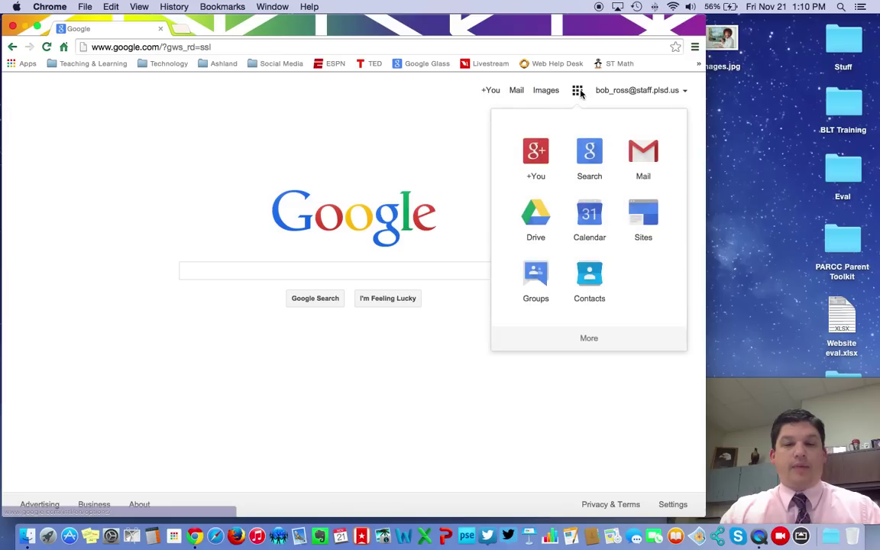
pyautogui.click(578, 91)
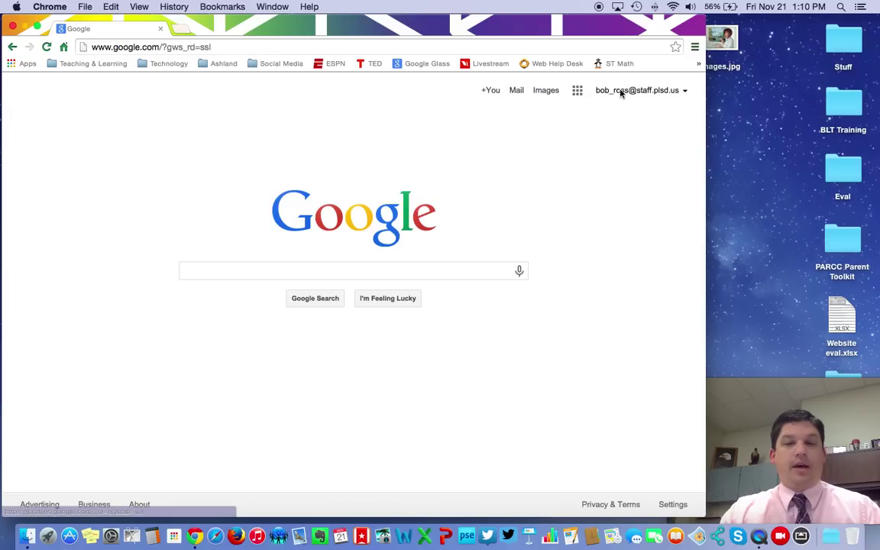
pyautogui.click(671, 93)
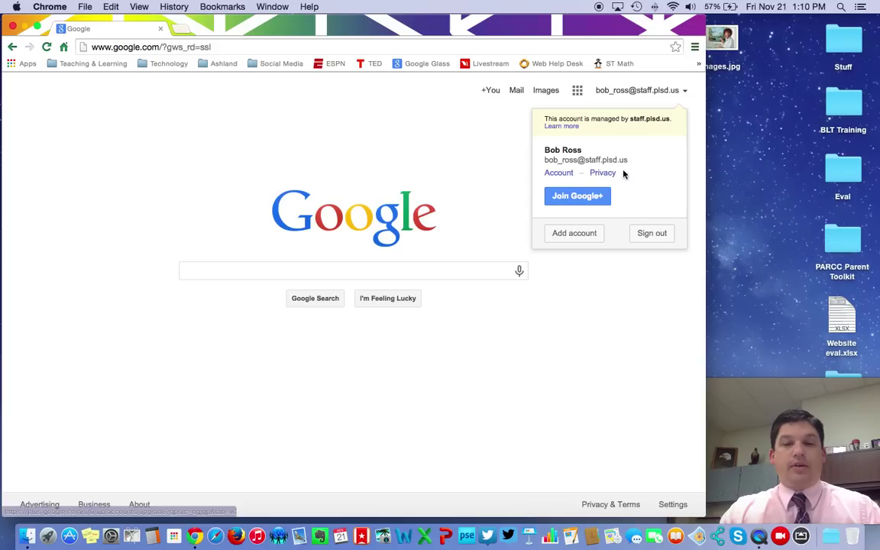
pyautogui.click(509, 139)
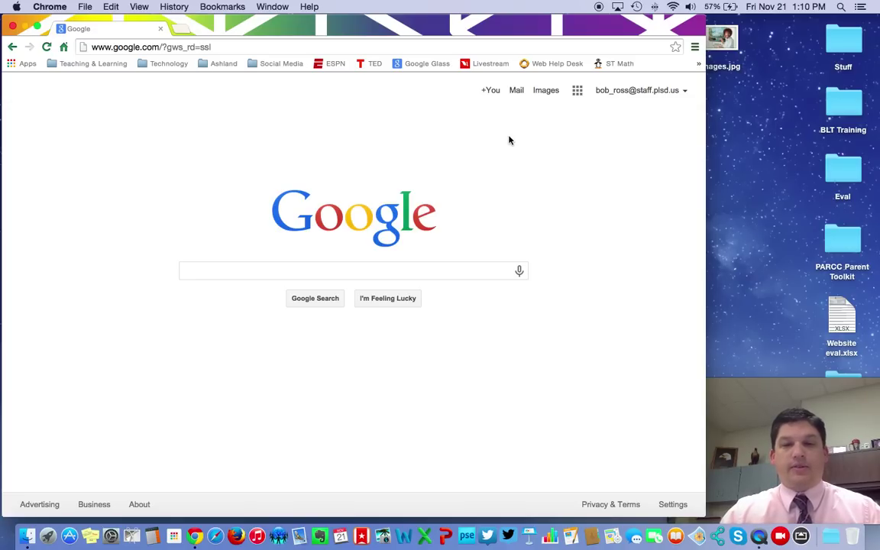
pyautogui.click(516, 91)
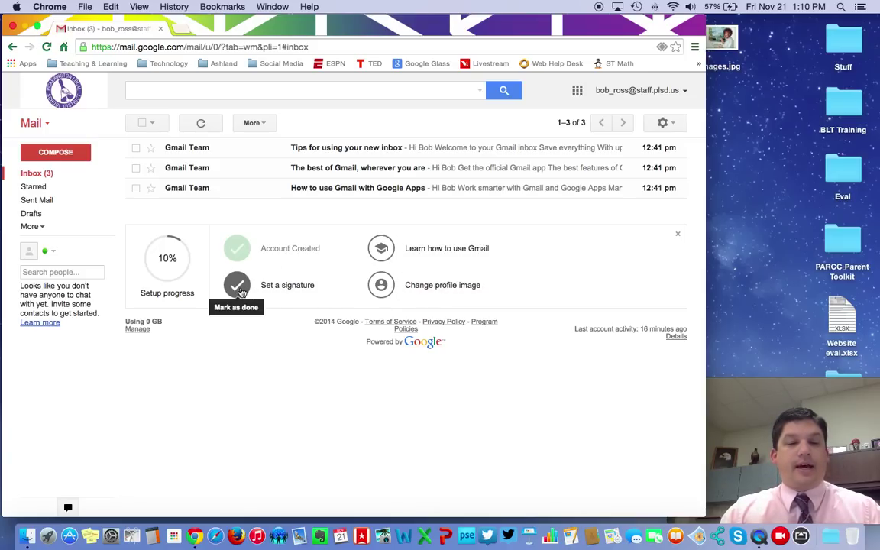
# - Mark the 'Set a signature' task done and turn on a signature in General settings
pyautogui.click(237, 287)
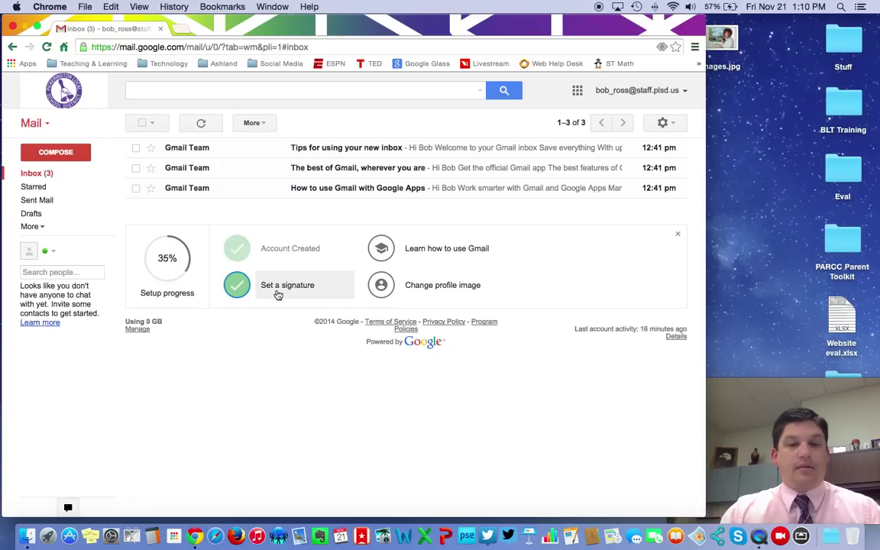
pyautogui.click(278, 294)
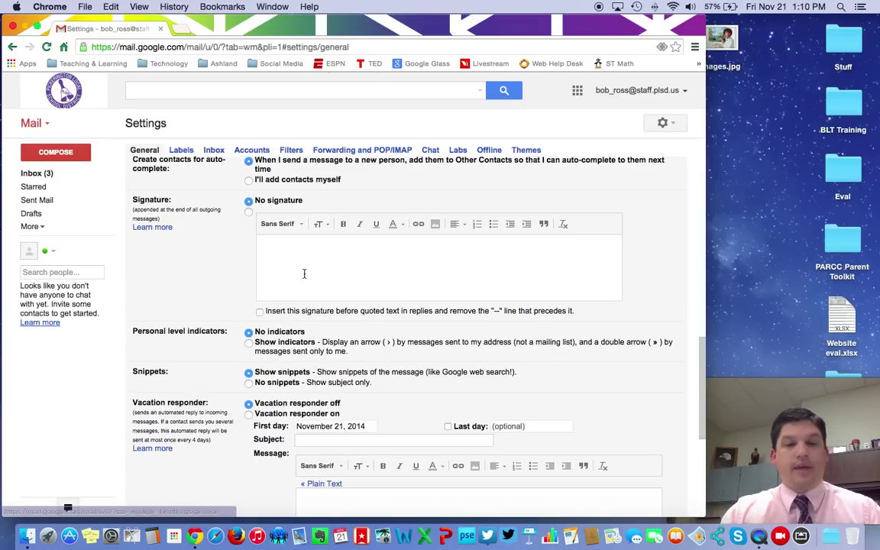
pyautogui.click(295, 254)
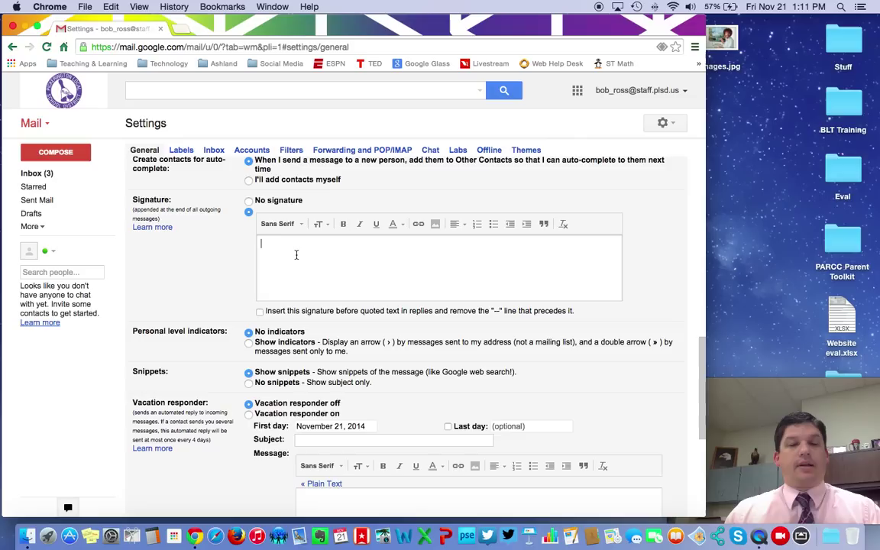
# - Type the teacher's name, Art Teacher, Pickerington High School Central, and the school e-mail as signature lines
pyautogui.write('B')
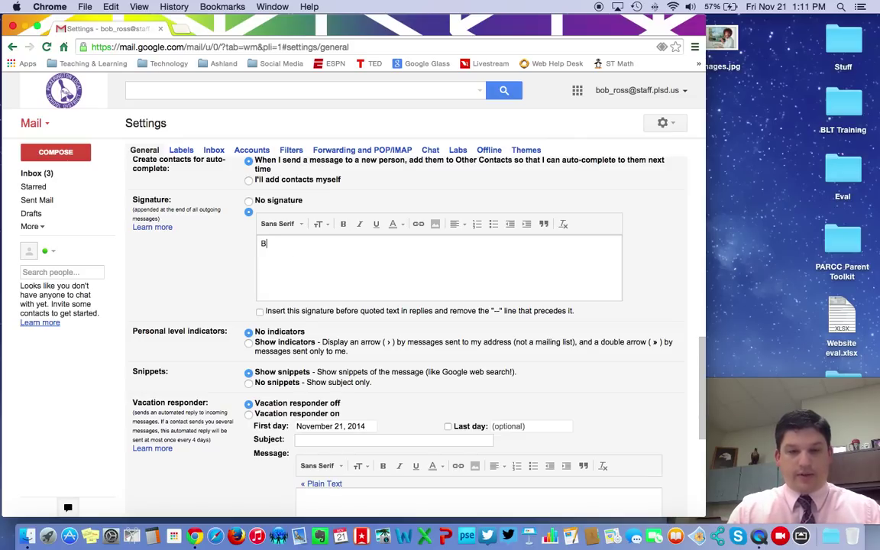
pyautogui.write('ob Ross')
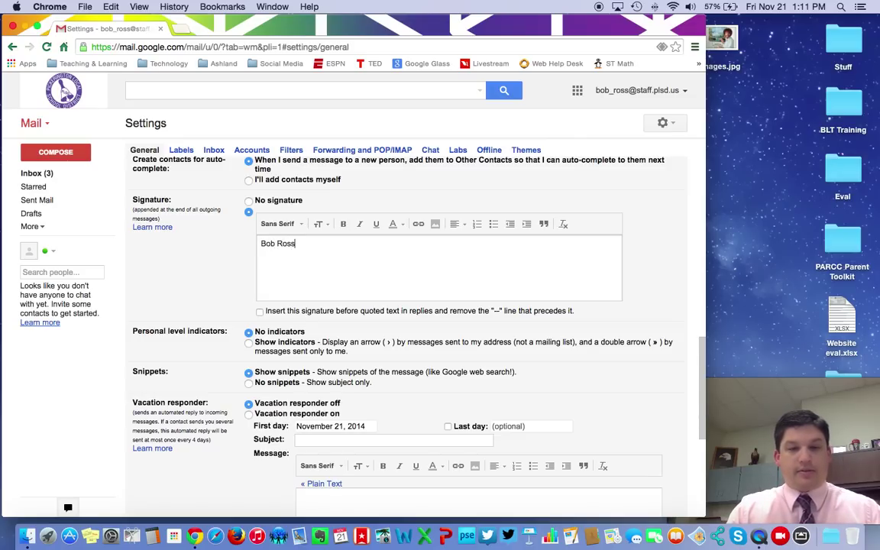
pyautogui.press('Tab')
pyautogui.click(273, 258)
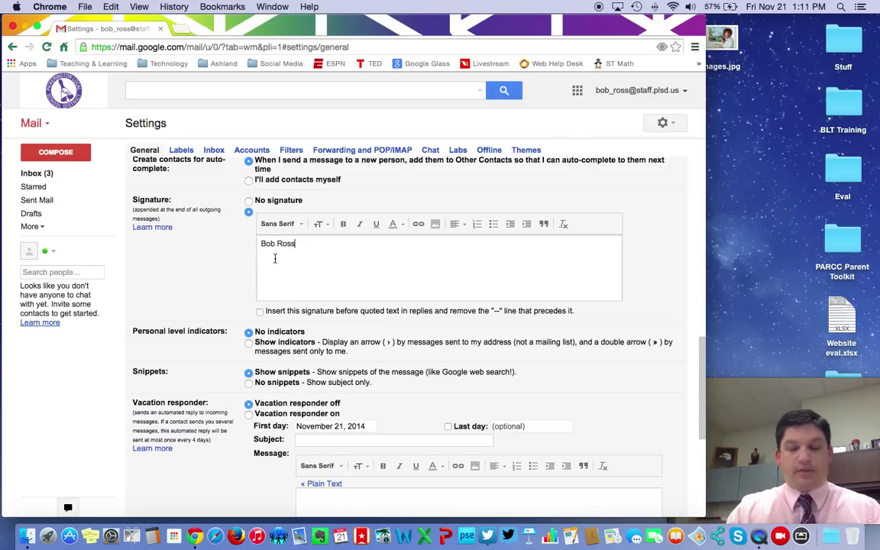
pyautogui.press('Return')
pyautogui.write('Art ')
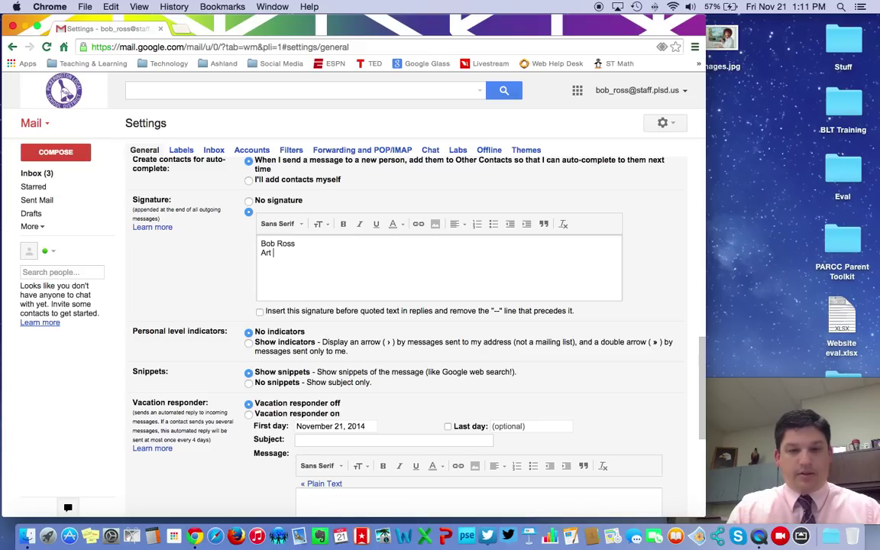
pyautogui.write('Teacher ')
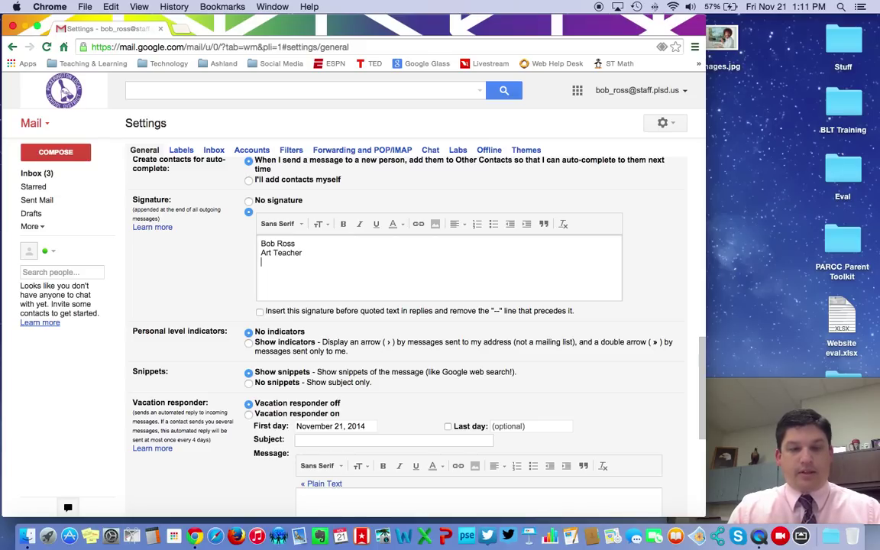
pyautogui.write('Pickerington ')
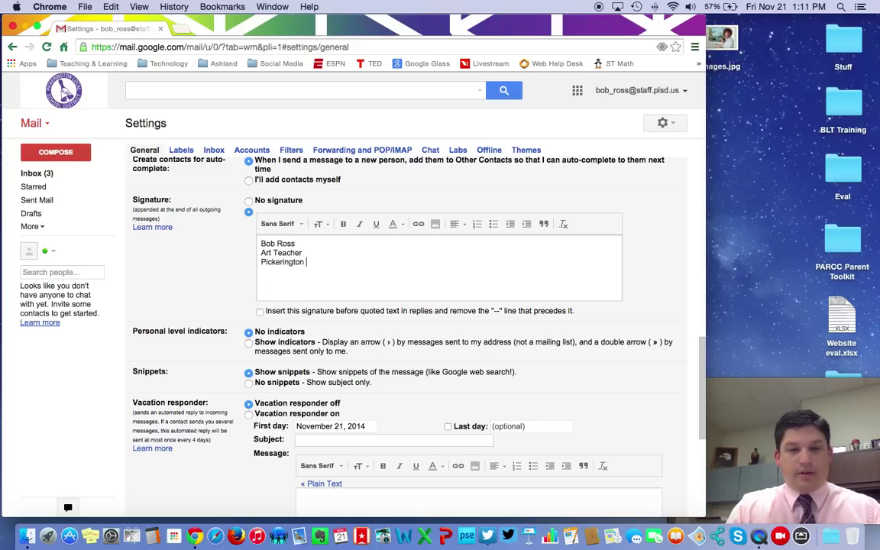
pyautogui.write('High School Cen')
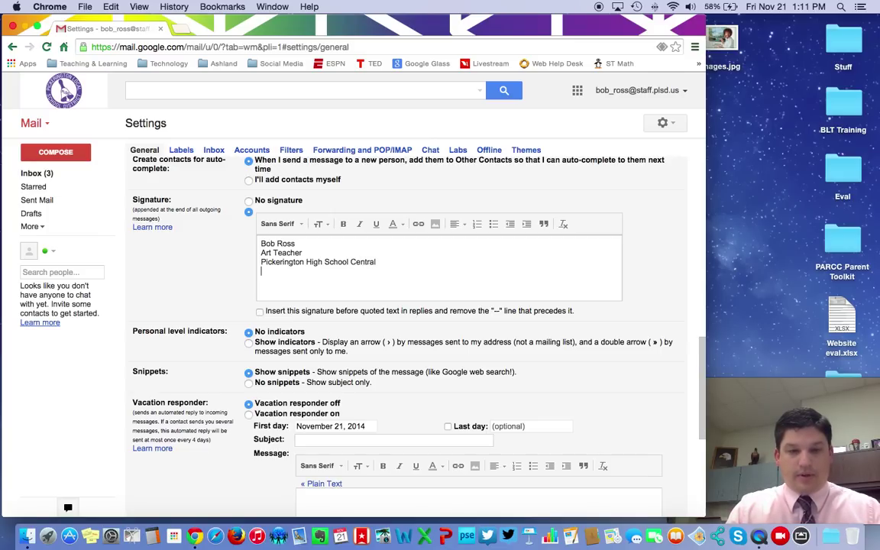
pyautogui.write('tral')
pyautogui.press('Return')
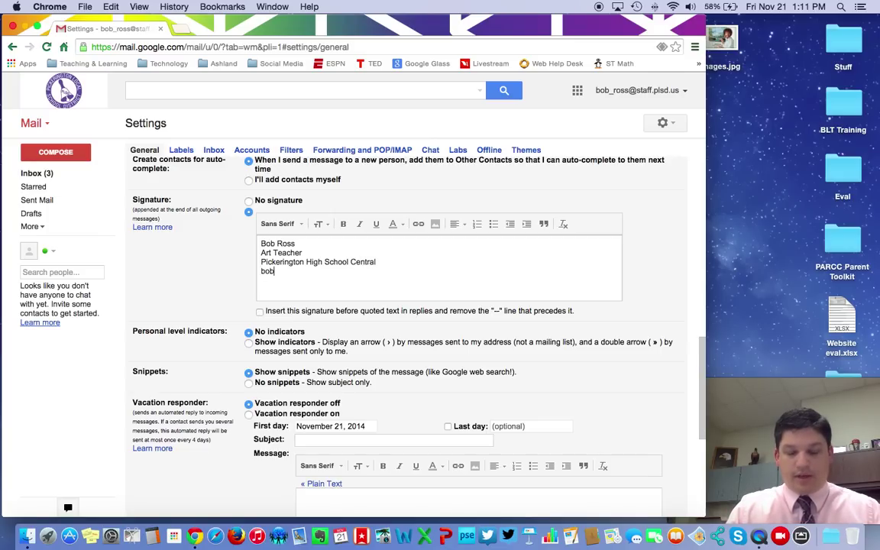
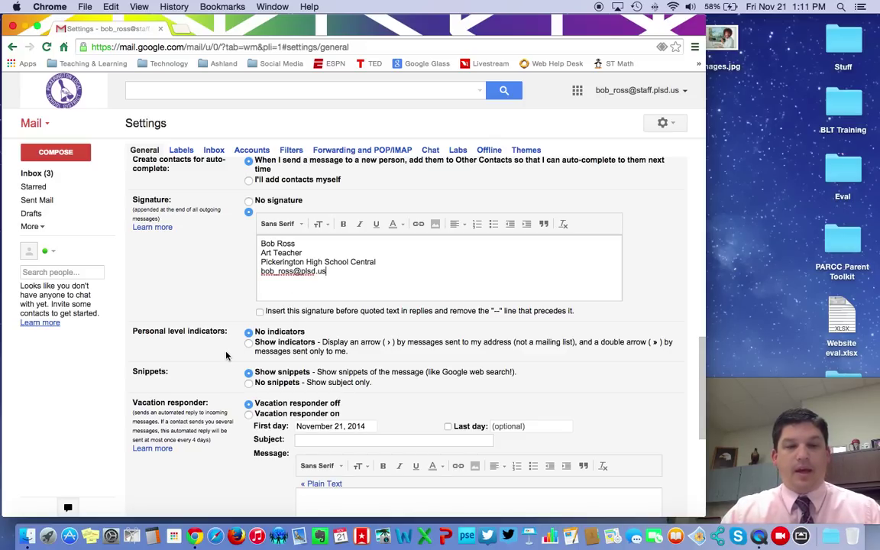
# - Save Changes at the bottom of Settings > General to store the signature
pyautogui.scroll(-3, 226, 355)
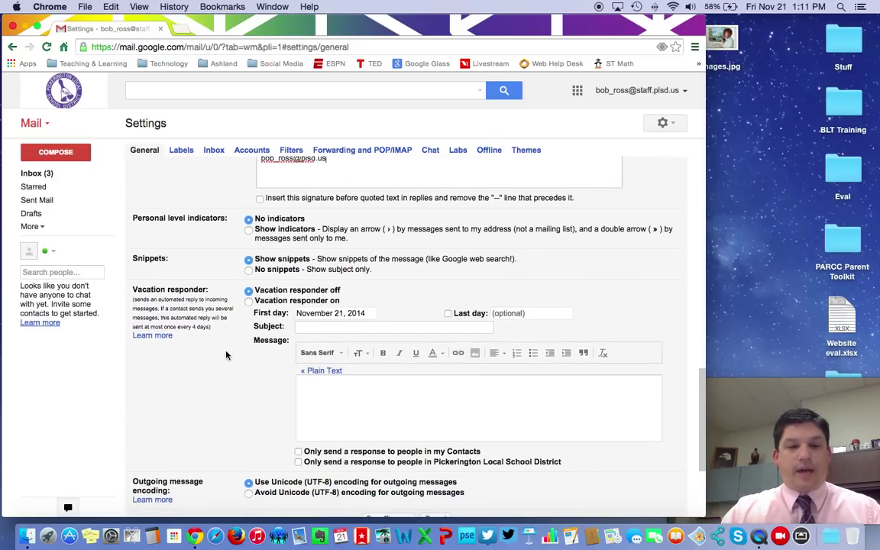
pyautogui.scroll(5, 227, 355)
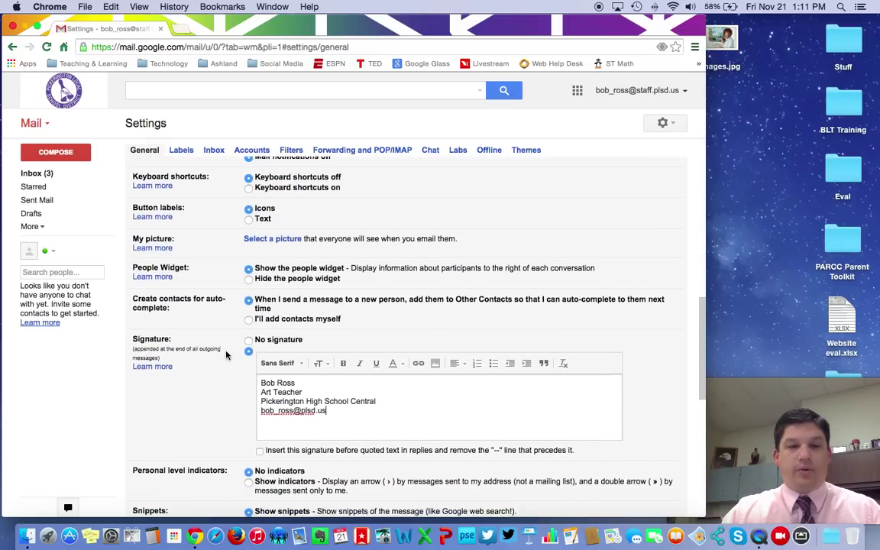
pyautogui.scroll(5, 226, 355)
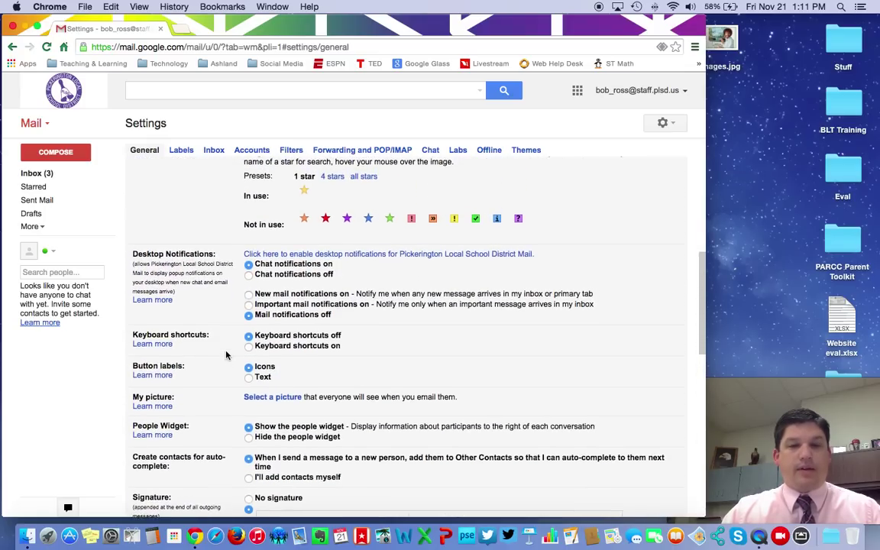
pyautogui.scroll(1, 226, 355)
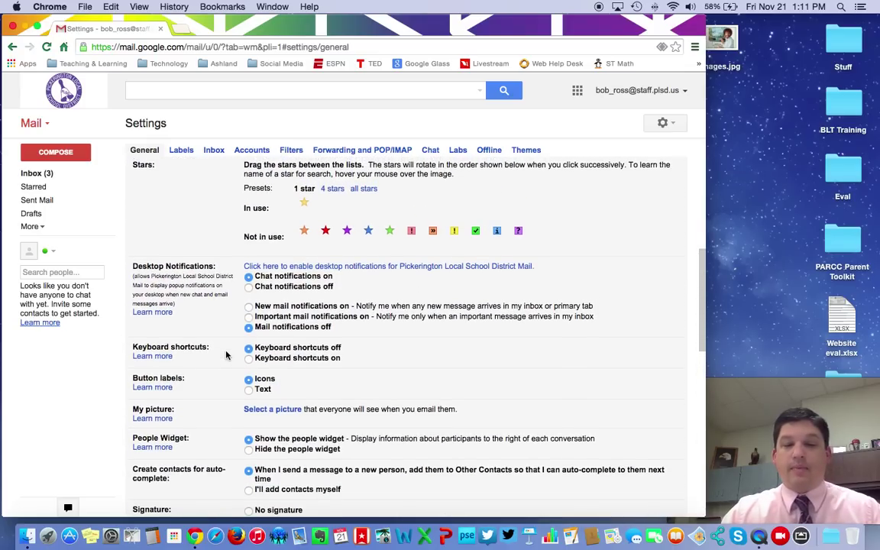
pyautogui.scroll(-4, 226, 355)
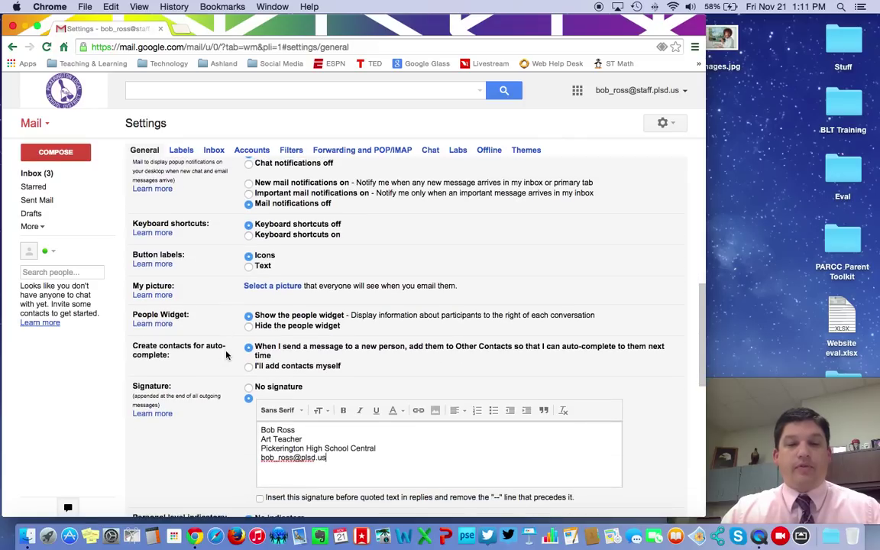
pyautogui.scroll(-4, 226, 355)
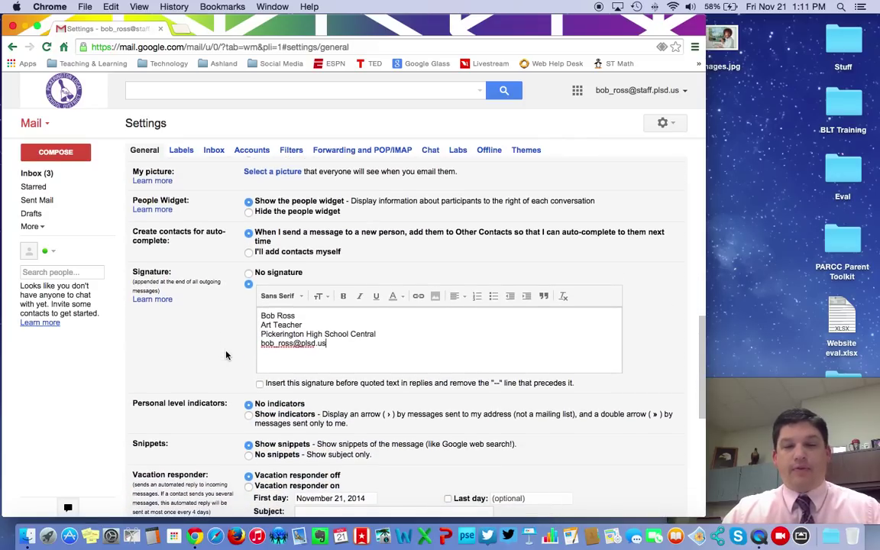
pyautogui.scroll(-7, 226, 355)
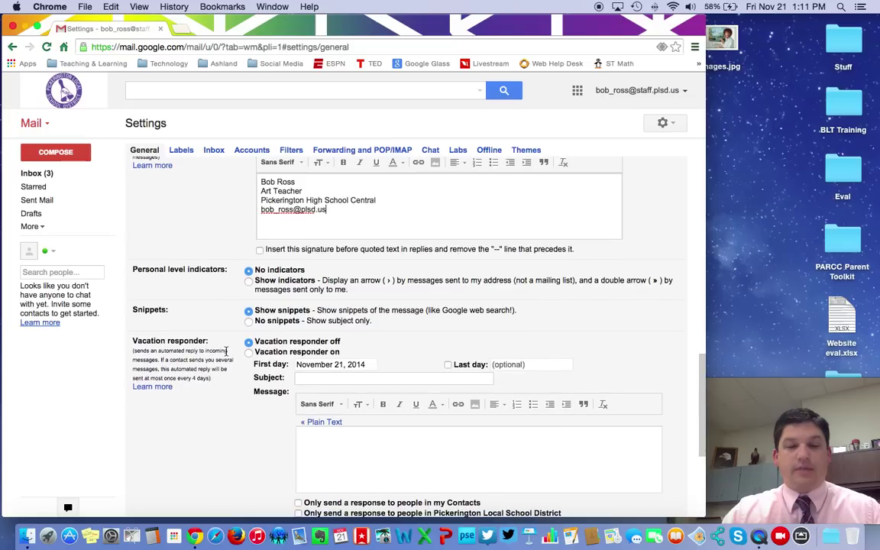
pyautogui.scroll(-2, 226, 355)
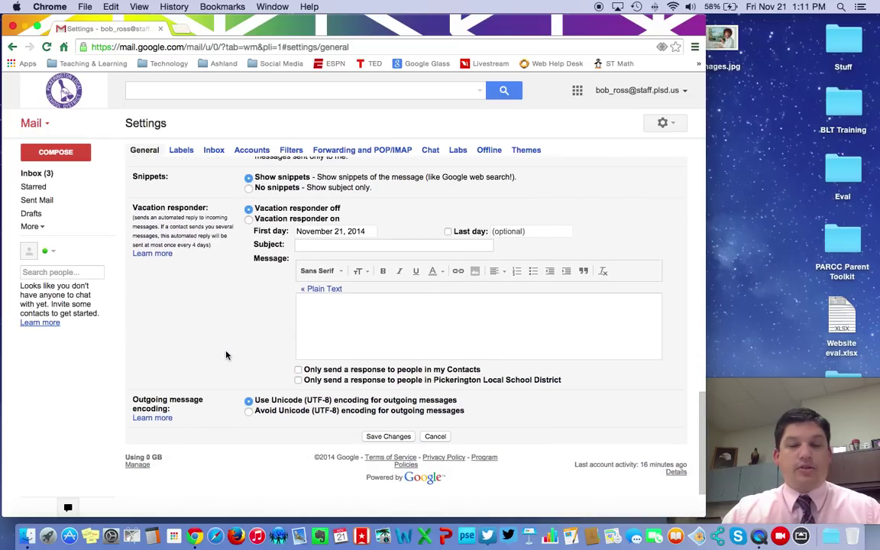
pyautogui.click(388, 427)
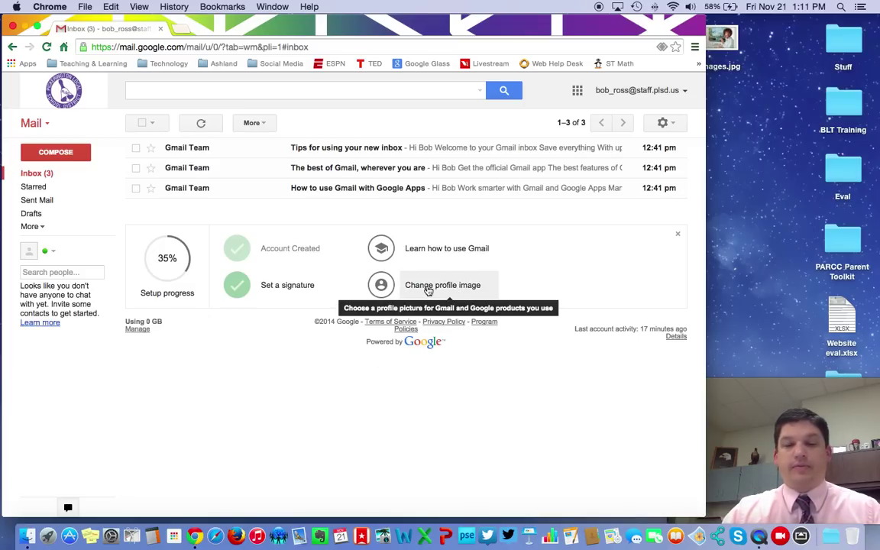
# - Upload images.jpg from the desktop, crop it around the painter's face, and set it as profile photo
pyautogui.click(428, 288)
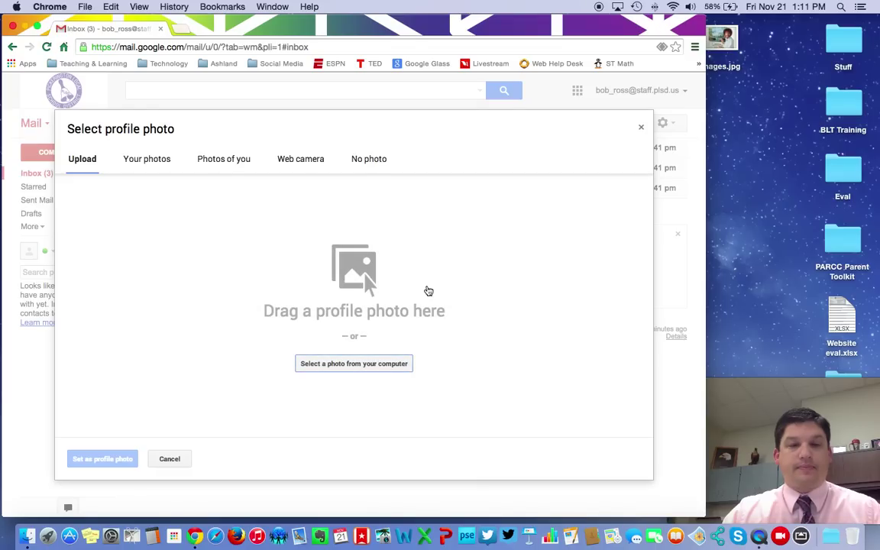
pyautogui.moveTo(722, 40); pyautogui.dragTo(372, 308)
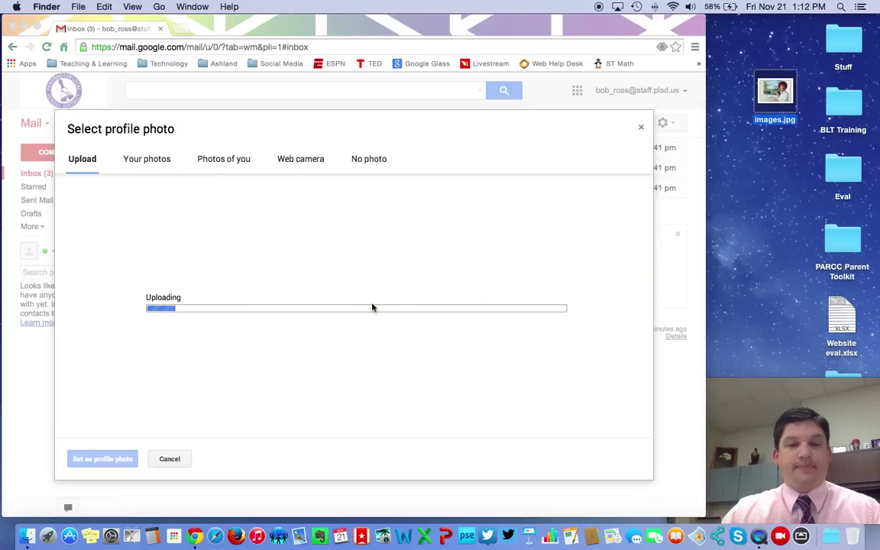
pyautogui.click(423, 309)
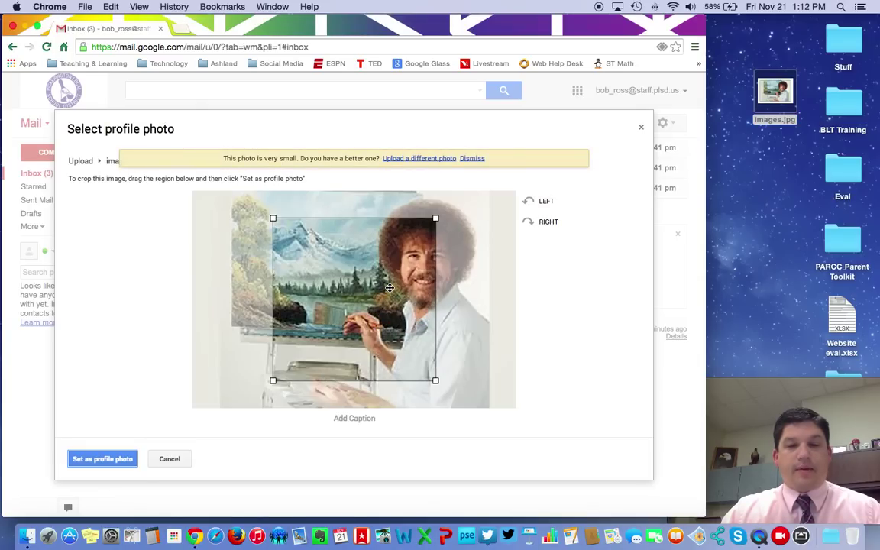
pyautogui.moveTo(389, 286); pyautogui.dragTo(445, 259)
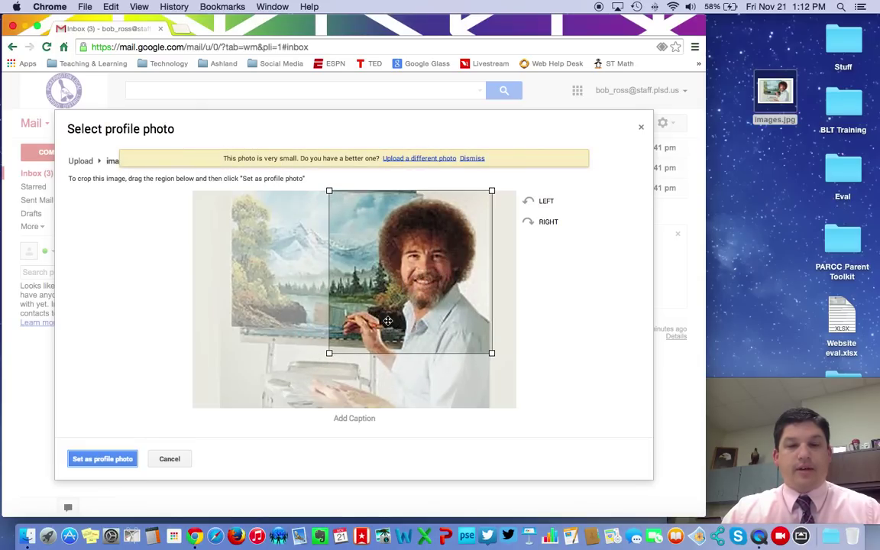
pyautogui.moveTo(330, 355); pyautogui.dragTo(363, 319)
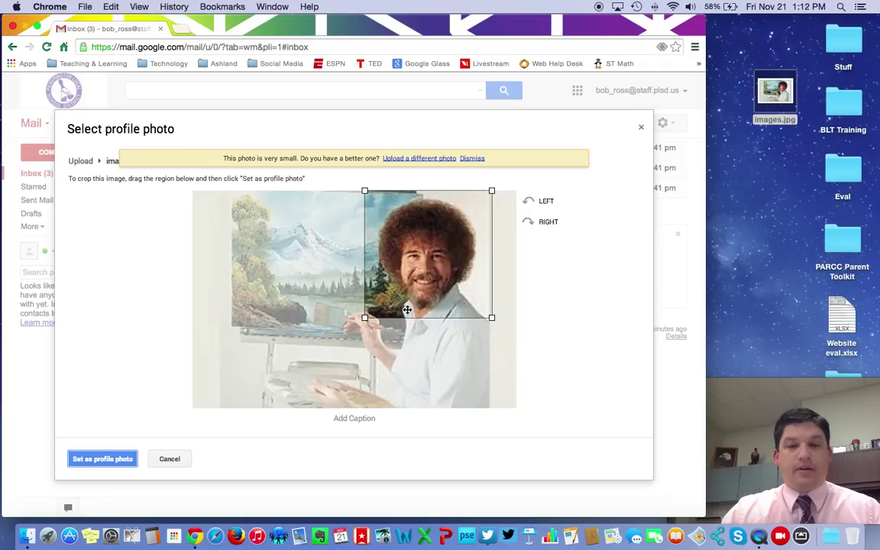
pyautogui.moveTo(434, 267); pyautogui.dragTo(438, 269)
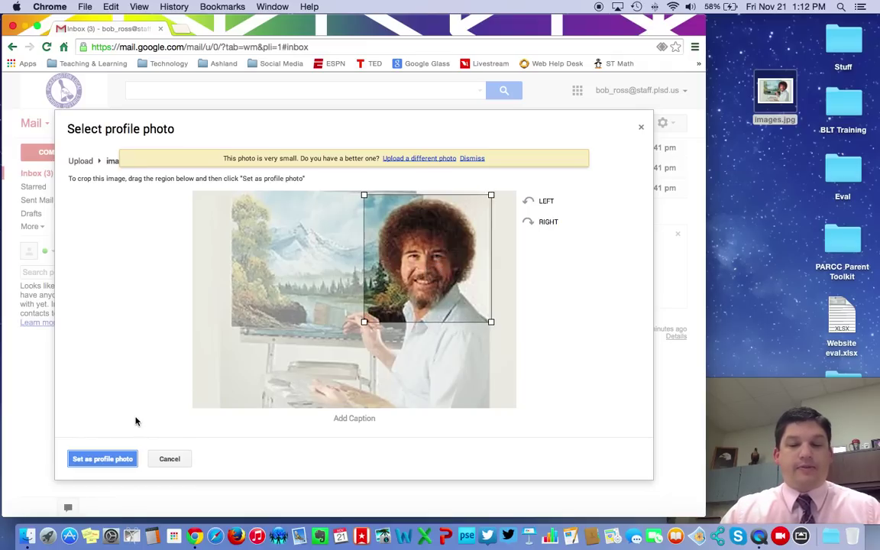
pyautogui.click(109, 463)
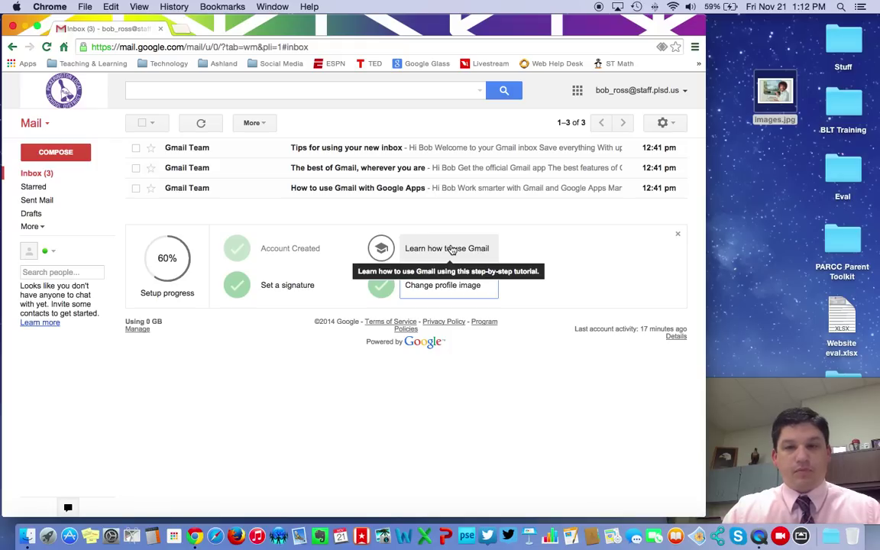
pyautogui.click(441, 48)
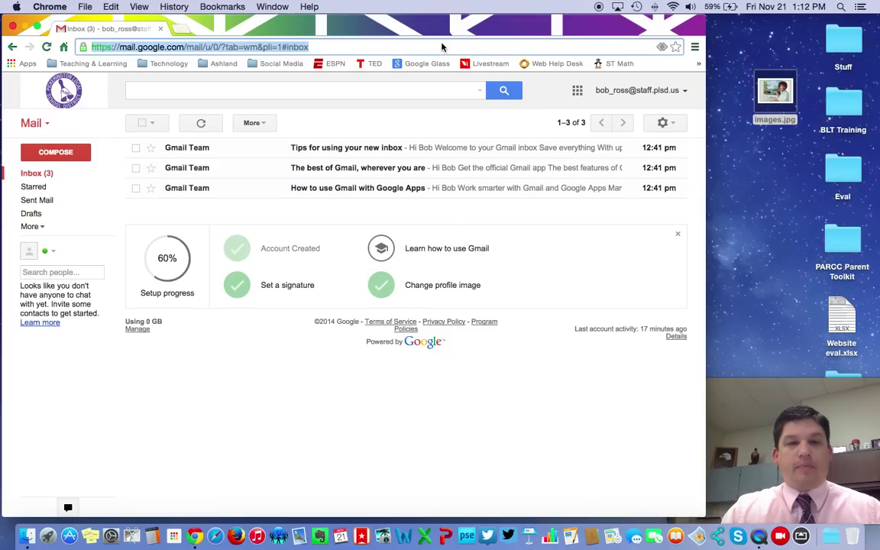
# - Return to google.com and choose Join Google+ from the account menu
pyautogui.write('google.com/?gws_rd=ssl')
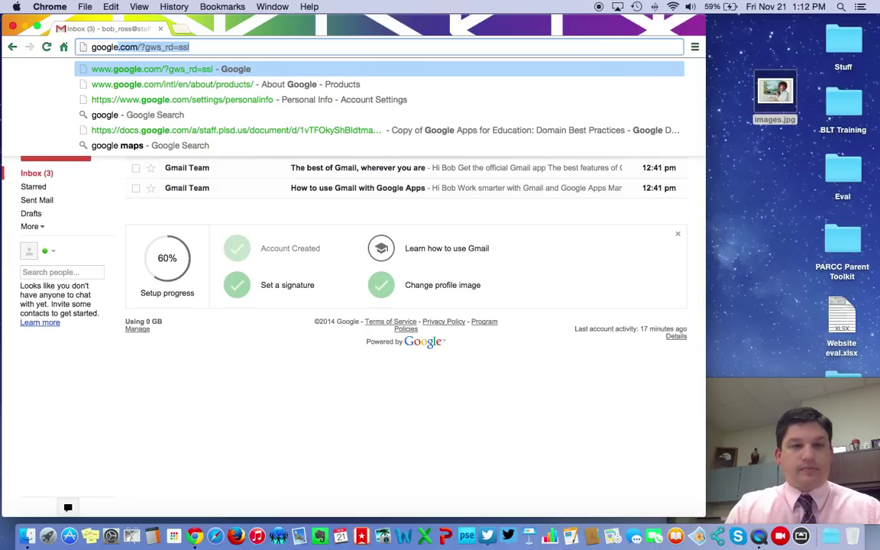
pyautogui.press('Return')
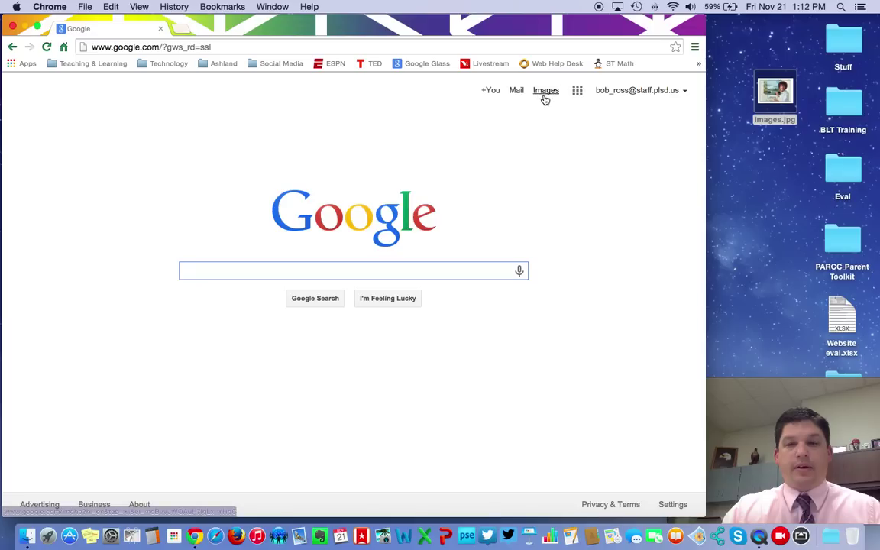
pyautogui.click(672, 91)
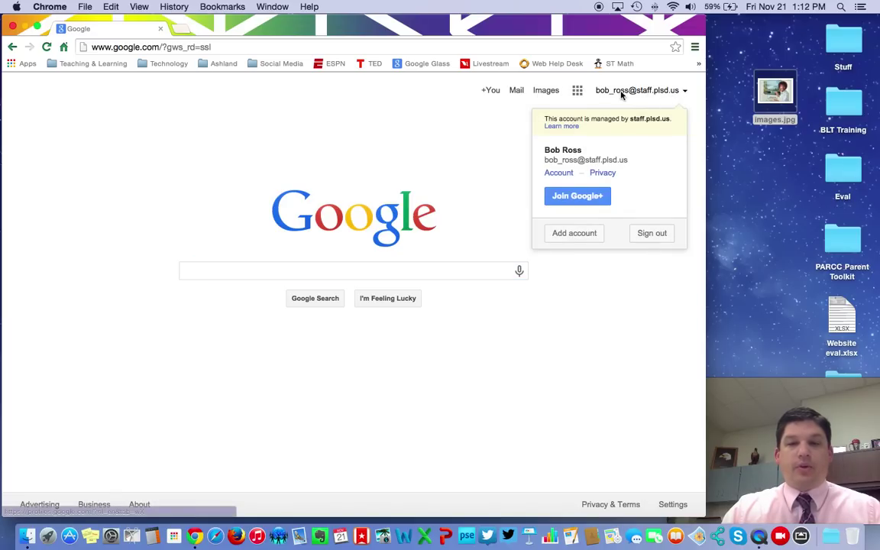
pyautogui.click(586, 197)
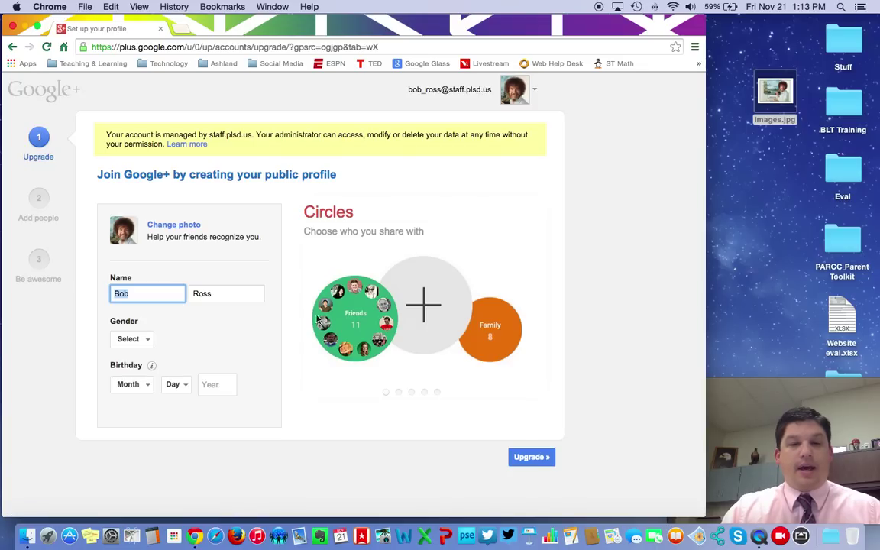
# - Set gender to Male and birthday to May 11, 1950, then upgrade to Google+
pyautogui.click(124, 340)
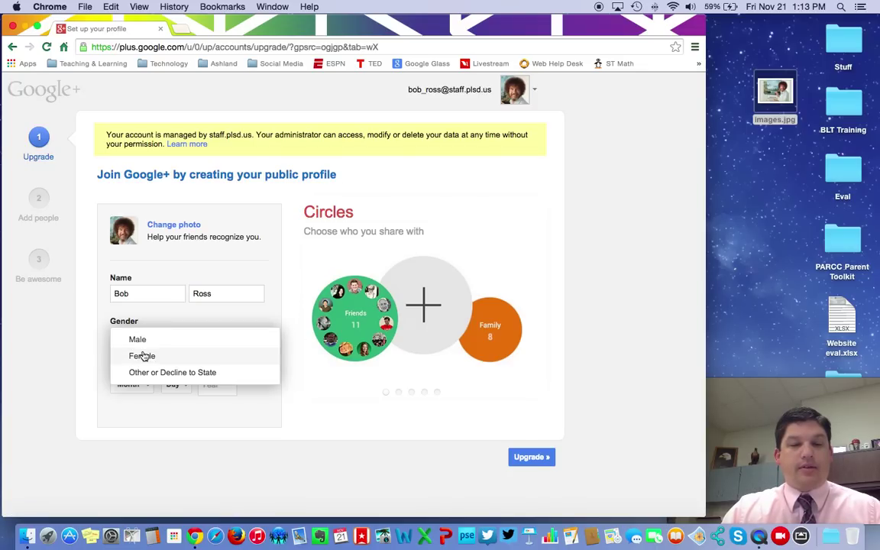
pyautogui.click(138, 340)
pyautogui.click(132, 384)
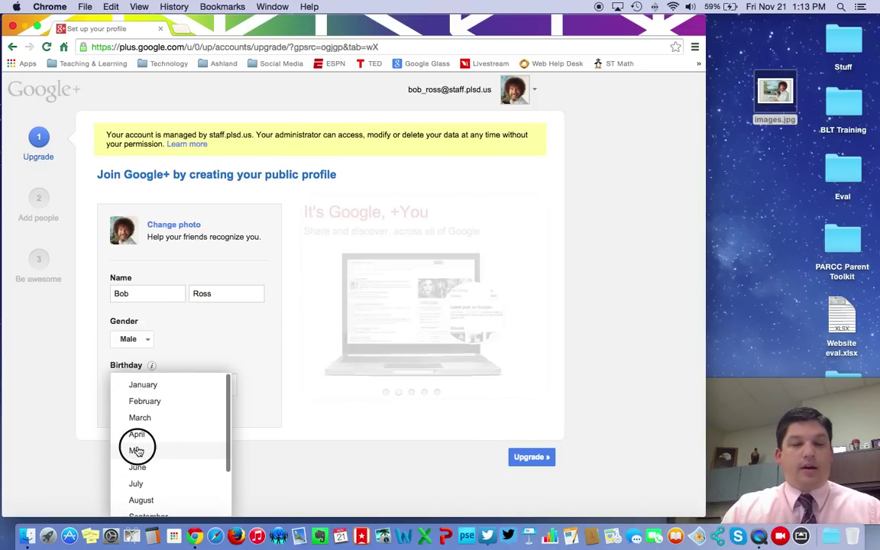
pyautogui.click(138, 450)
pyautogui.click(180, 384)
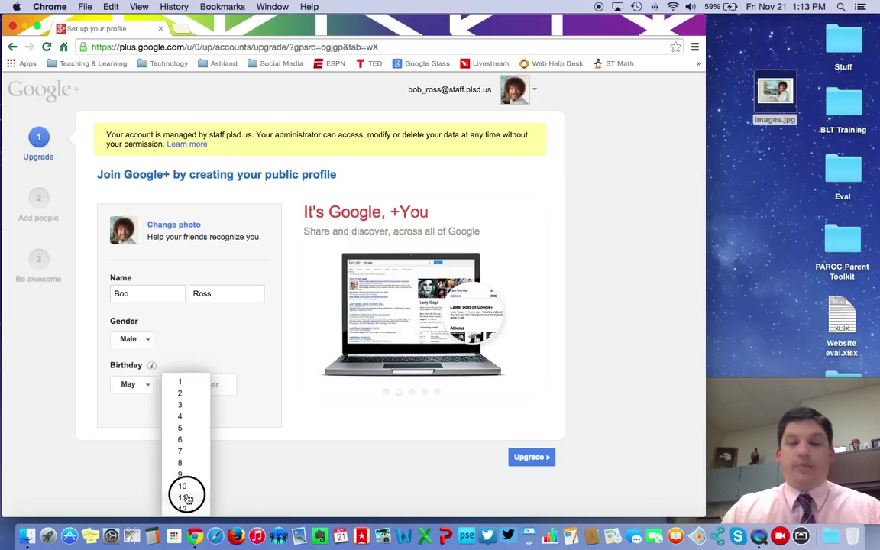
pyautogui.click(188, 498)
pyautogui.click(219, 384)
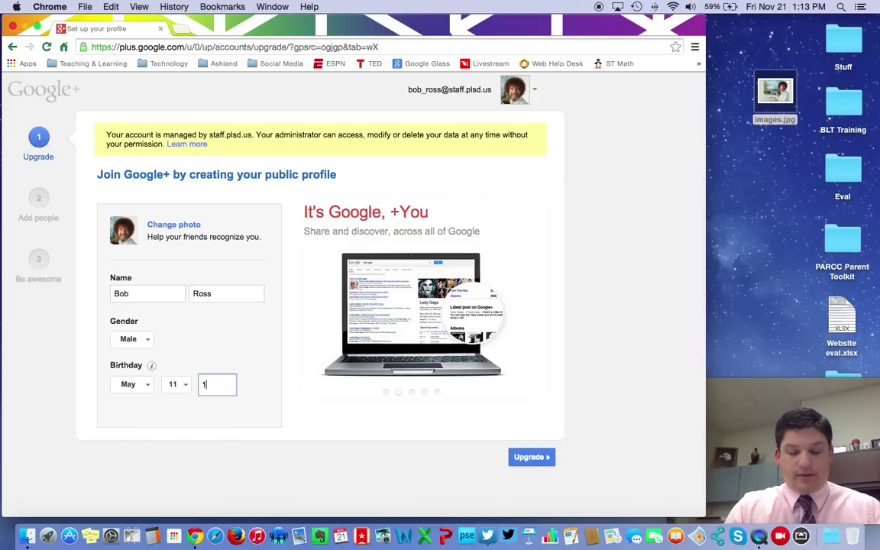
pyautogui.write('1950')
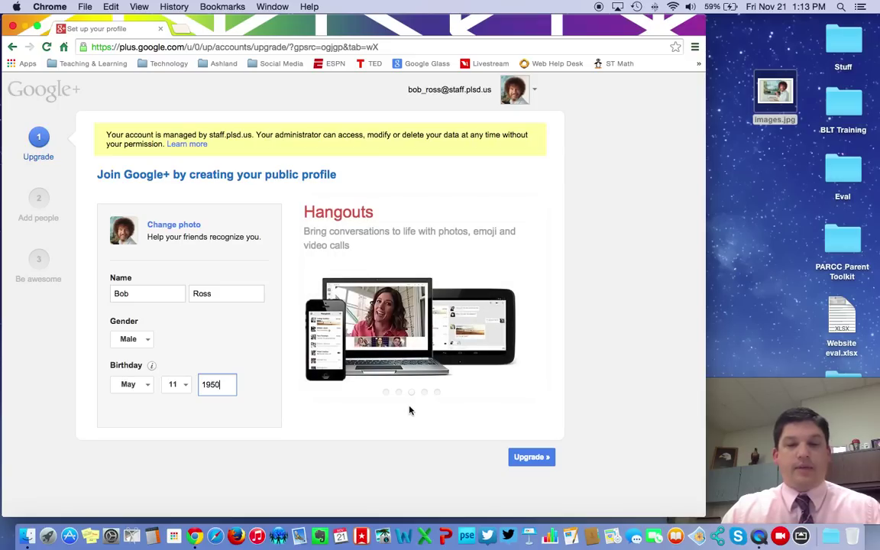
pyautogui.click(537, 460)
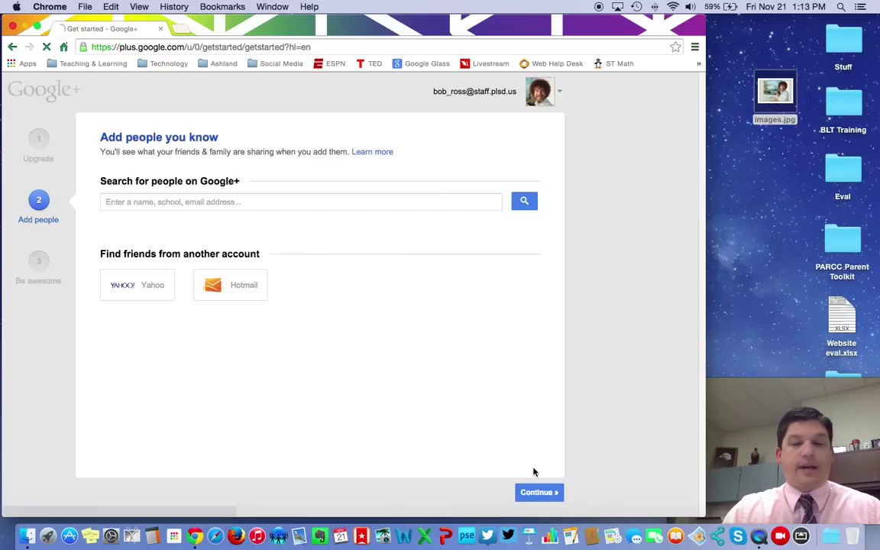
# - Skip adding people, follow the Connect with Google and Education collections, and continue
pyautogui.click(542, 492)
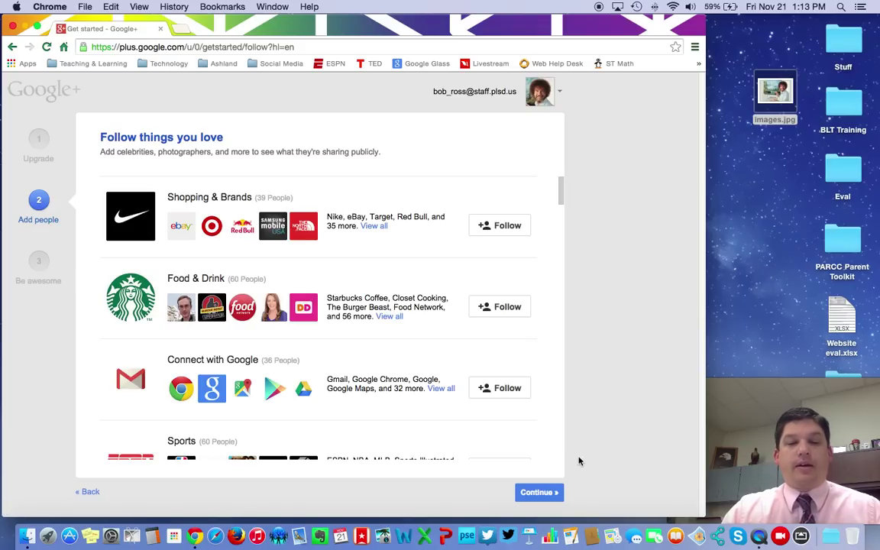
pyautogui.click(504, 387)
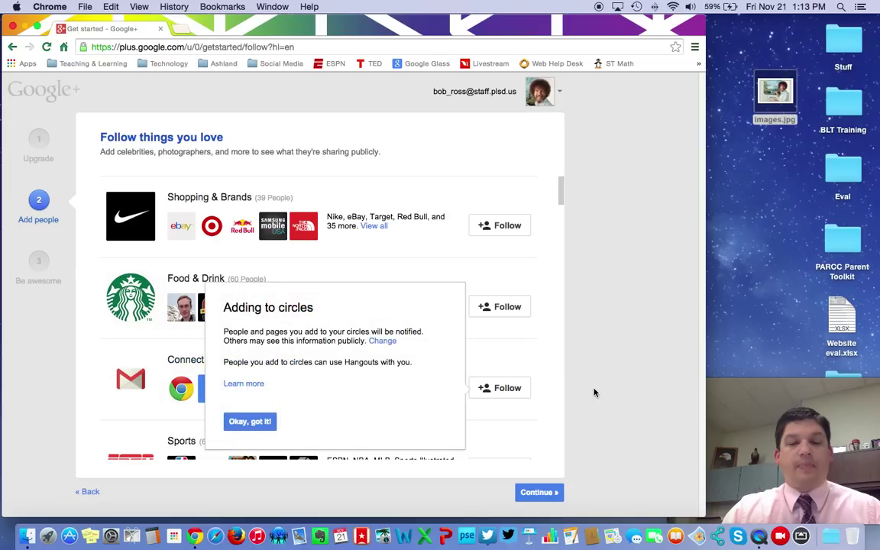
pyautogui.click(253, 420)
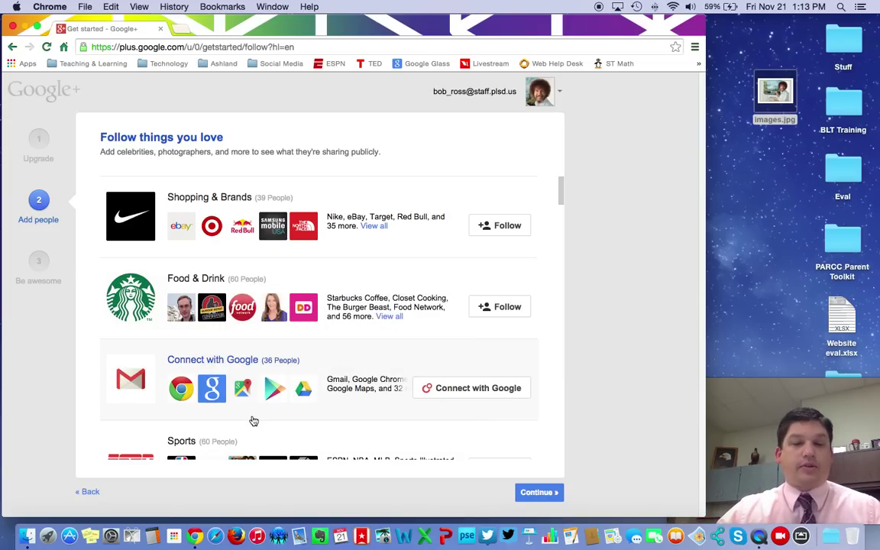
pyautogui.scroll(-5, 260, 420)
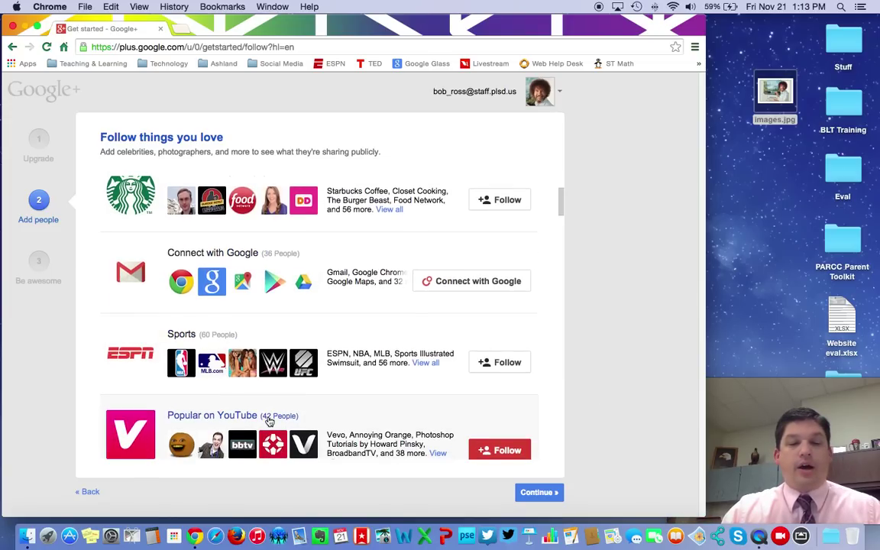
pyautogui.scroll(-5, 269, 421)
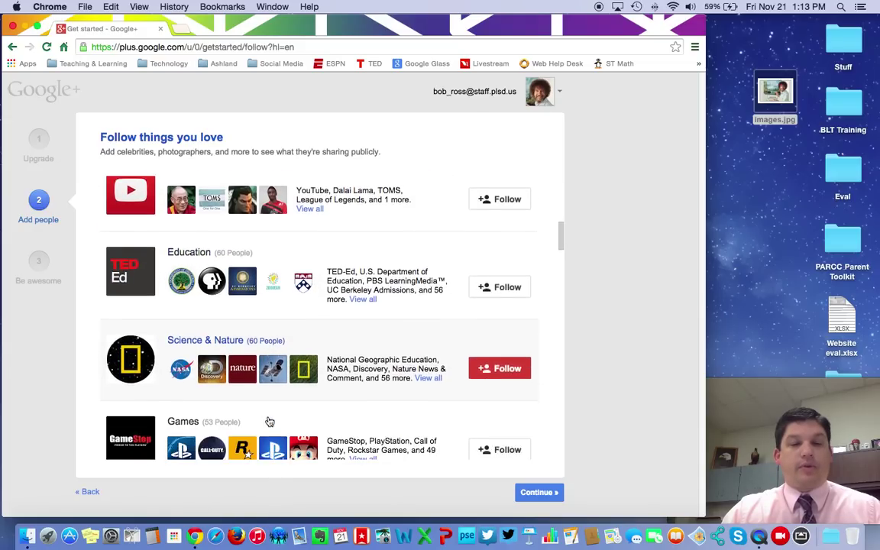
pyautogui.click(504, 277)
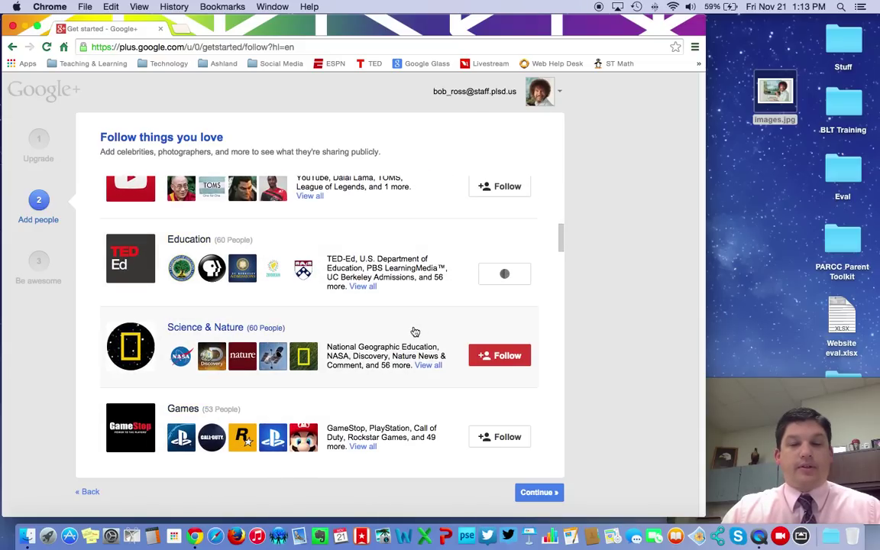
pyautogui.scroll(-10, 414, 332)
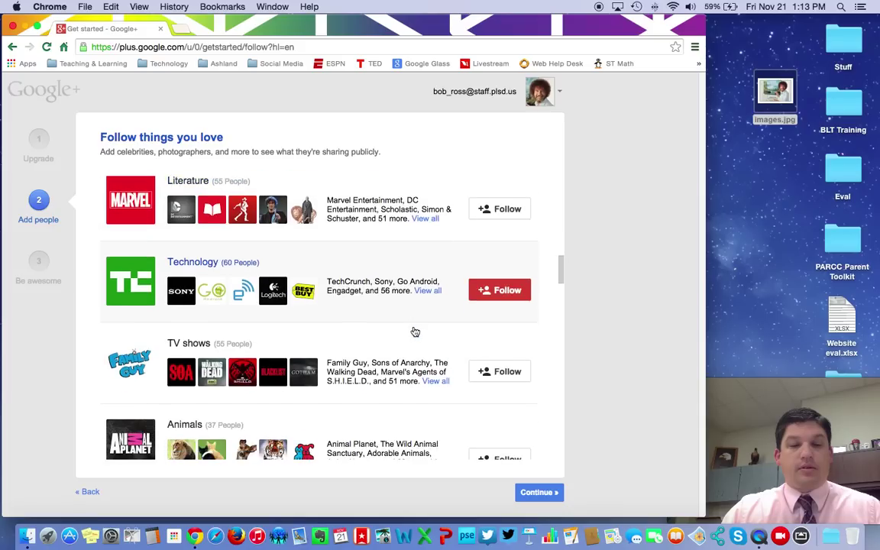
pyautogui.scroll(-10, 414, 332)
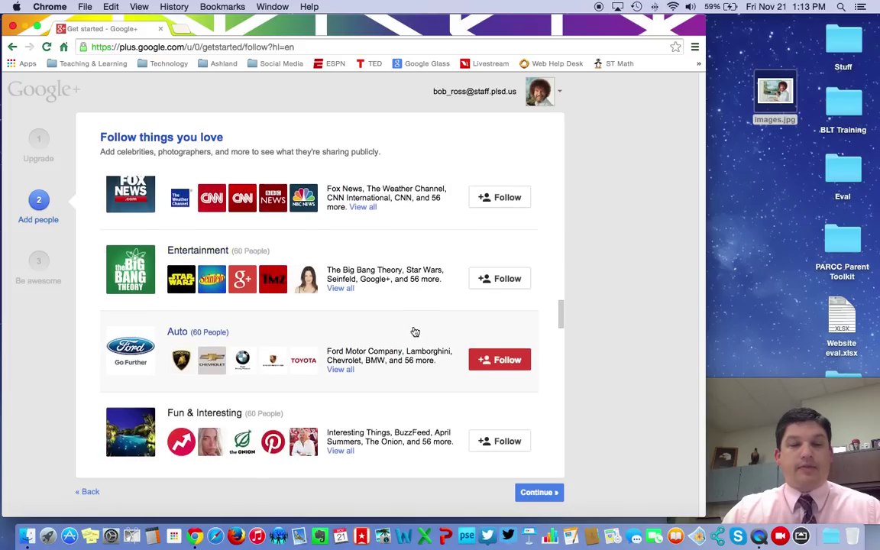
pyautogui.scroll(-5, 415, 331)
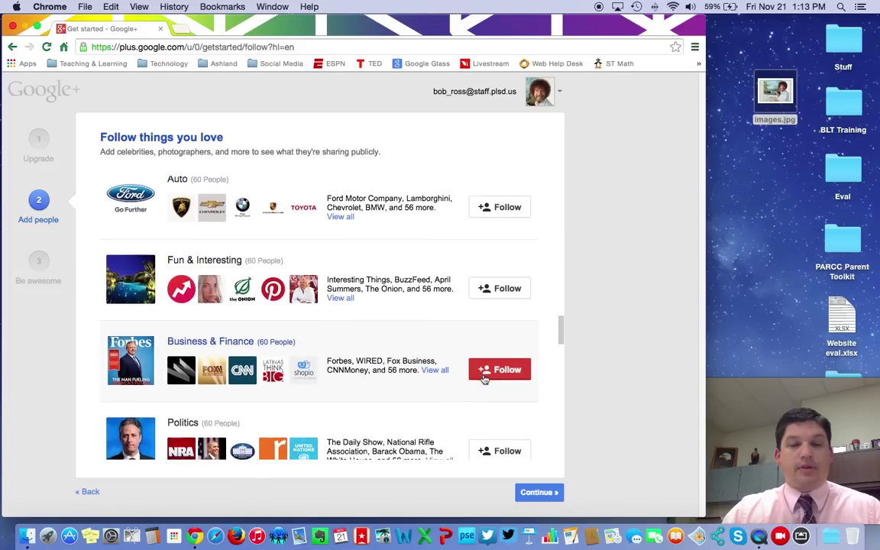
pyautogui.click(549, 492)
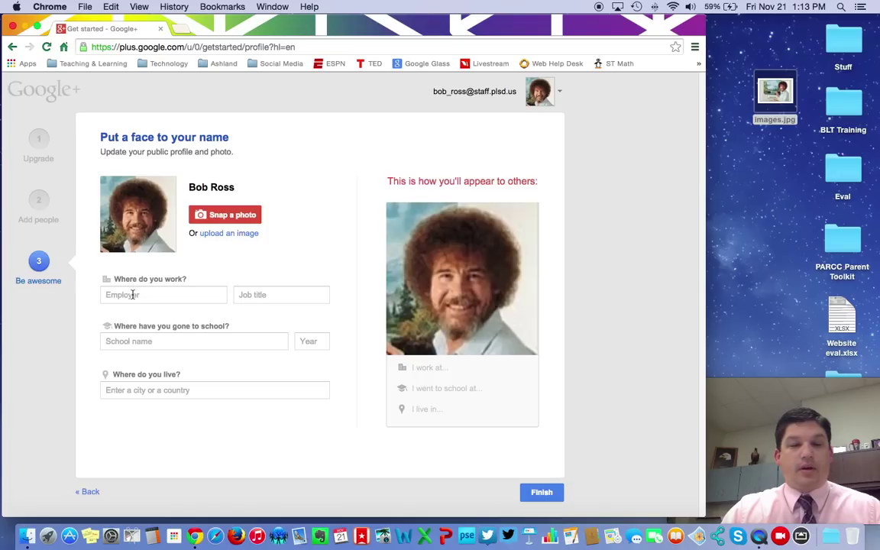
# - Enter employer Pickerington High School Central and job title Art Teacher, then finish setup
pyautogui.click(137, 295)
pyautogui.write('Pickerington')
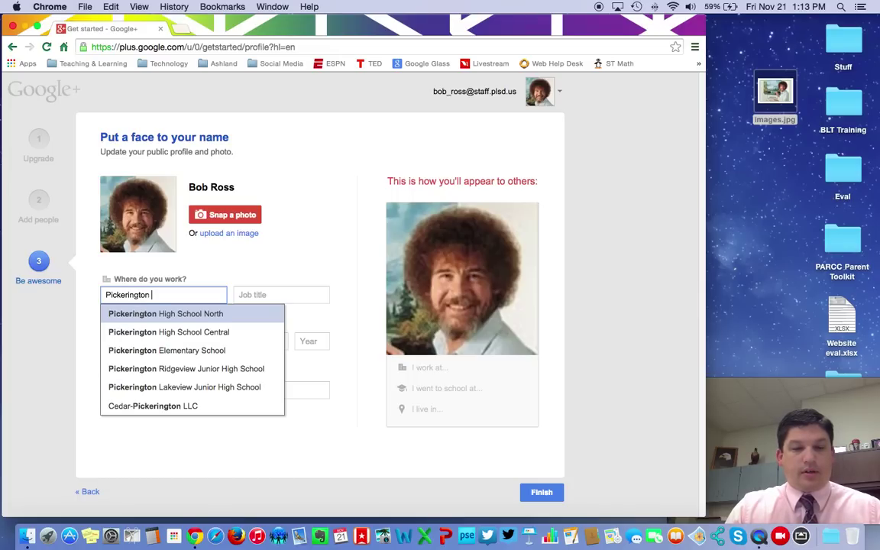
pyautogui.click(176, 333)
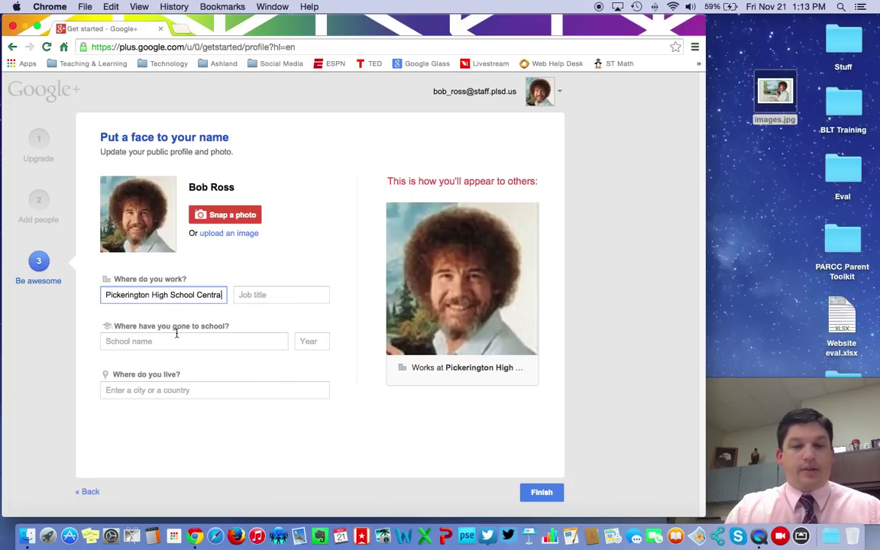
pyautogui.click(265, 294)
pyautogui.write('Art Teacher')
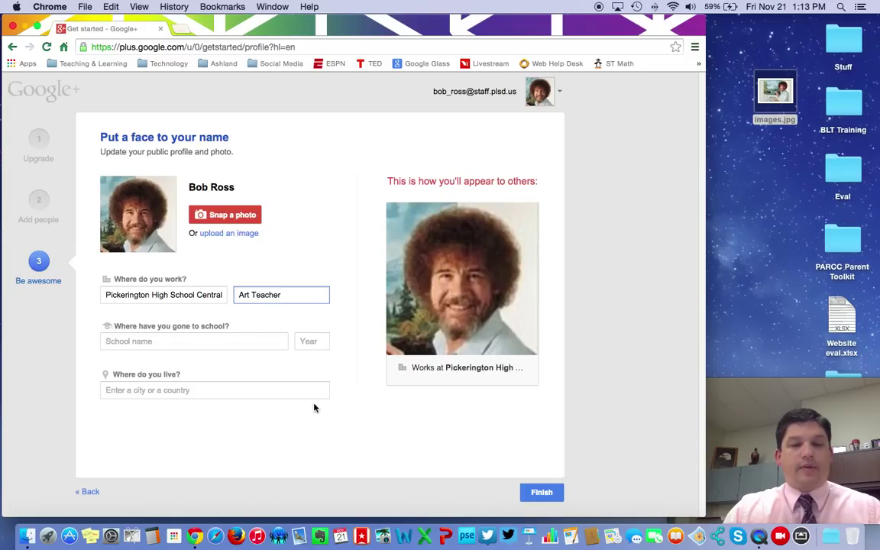
pyautogui.click(542, 493)
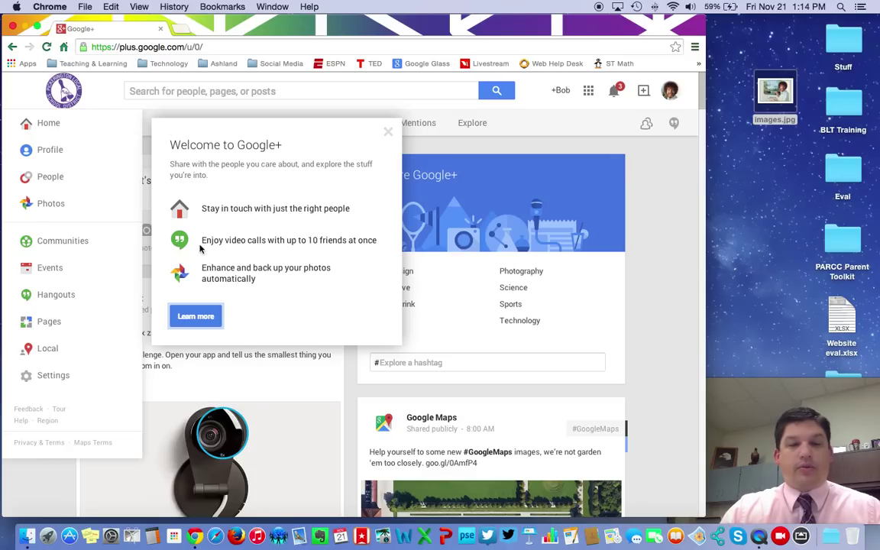
# - Dismiss the welcome message and profile tip, widen Chrome to full screen, and browse the home feed
pyautogui.click(197, 317)
pyautogui.moveTo(702, 513); pyautogui.dragTo(868, 513)
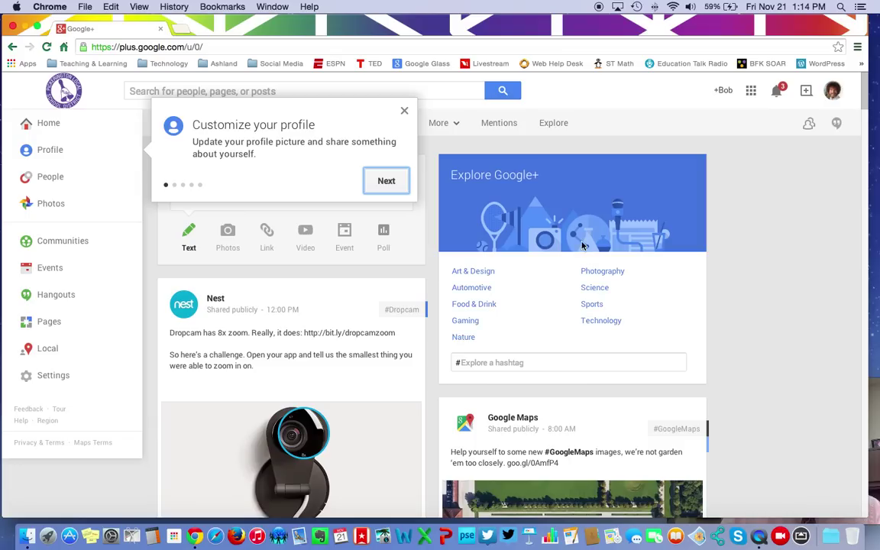
pyautogui.click(403, 111)
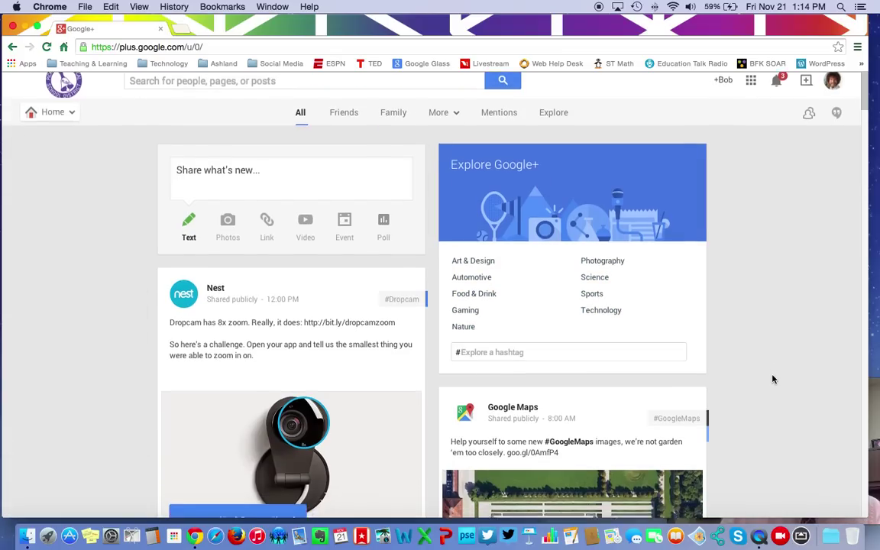
pyautogui.scroll(-5, 772, 378)
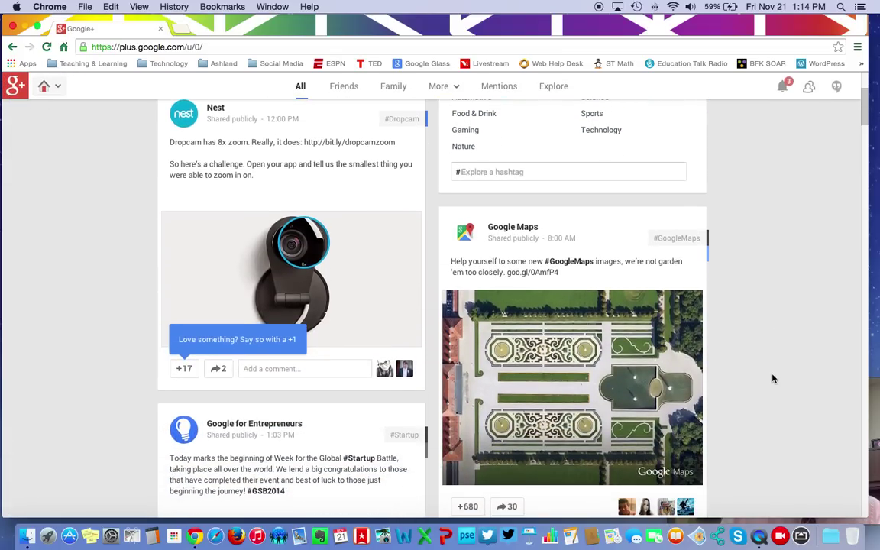
pyautogui.scroll(-4, 771, 378)
pyautogui.scroll(-8, 771, 378)
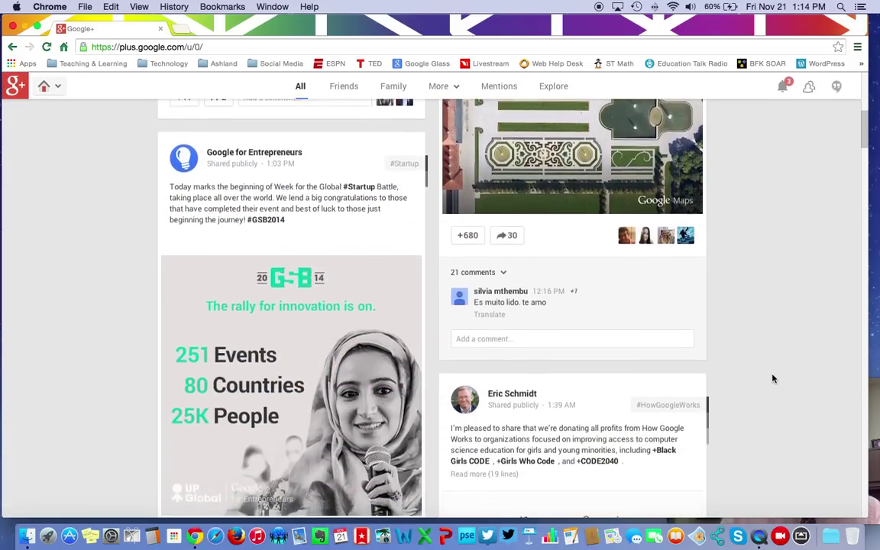
pyautogui.scroll(-6, 773, 378)
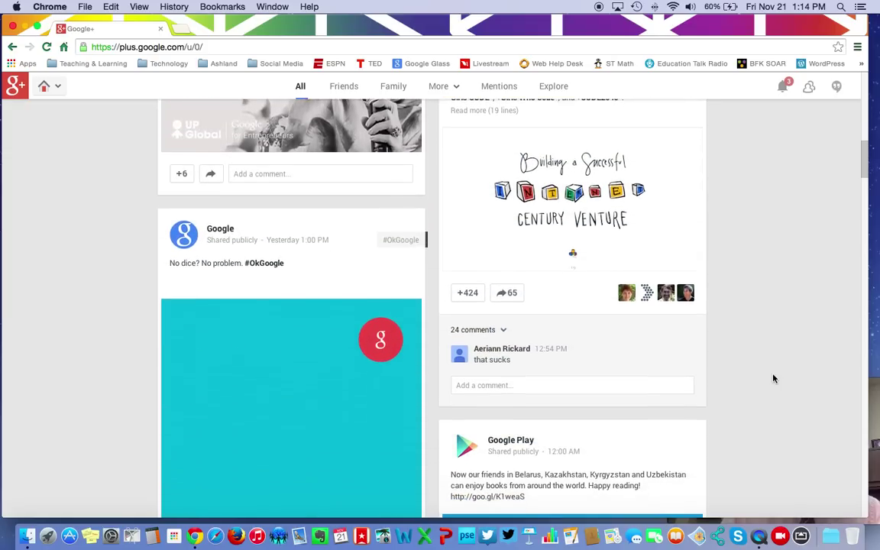
pyautogui.scroll(-5, 773, 378)
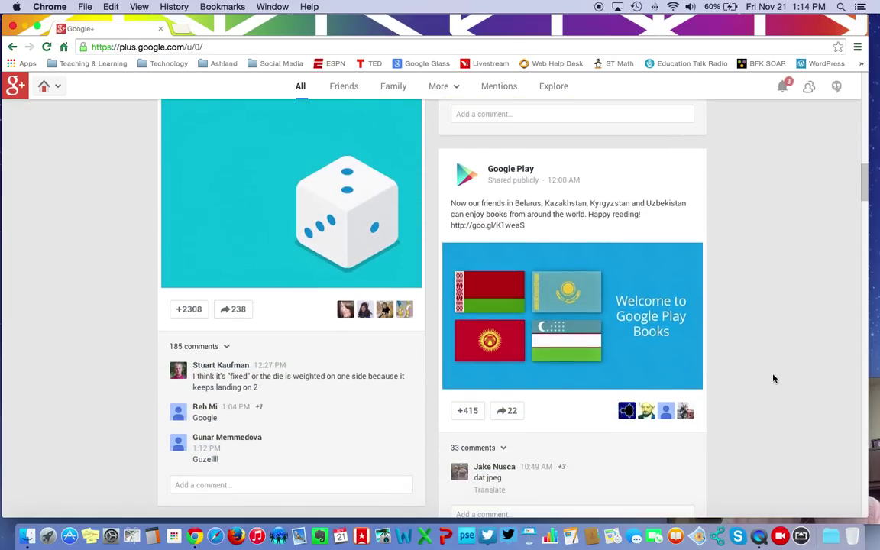
pyautogui.scroll(20, 773, 378)
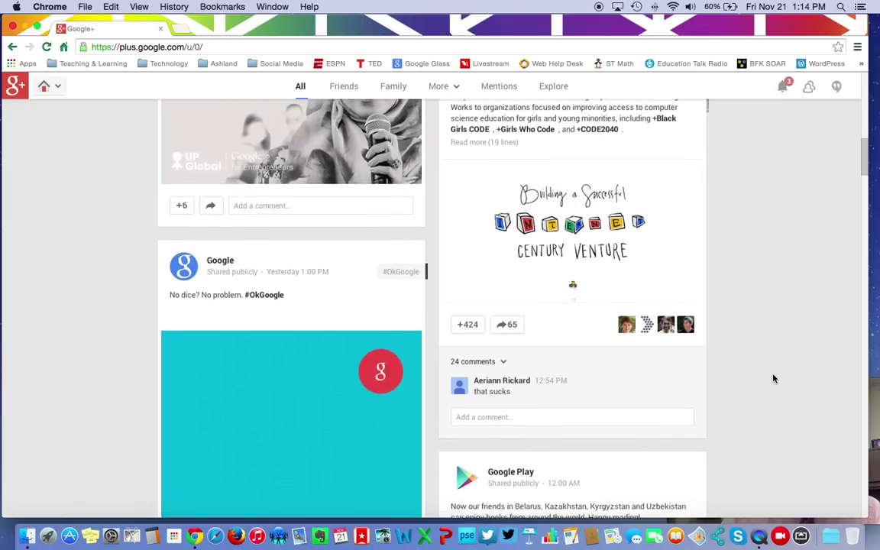
pyautogui.scroll(3, 773, 378)
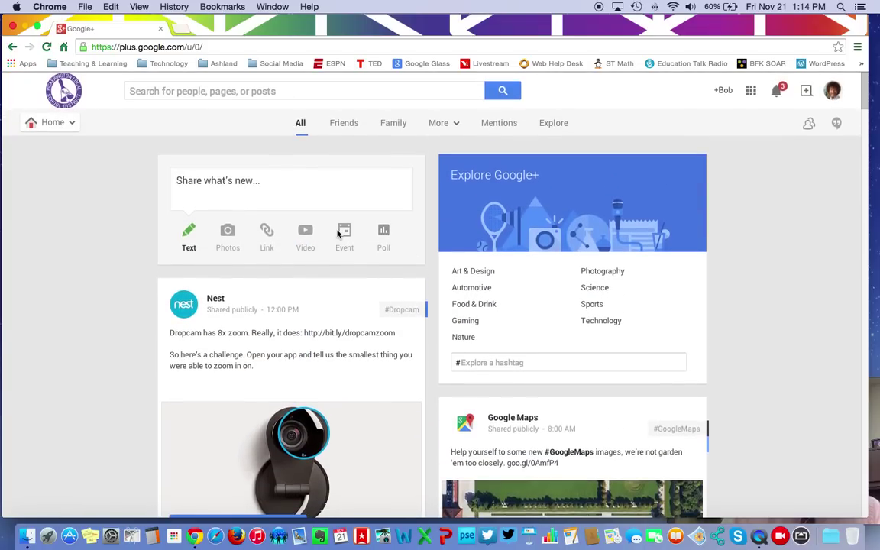
# - Search Google+ for 'art' and add the ArtistsNetwork page to the Following circle
pyautogui.click(301, 90)
pyautogui.write('art')
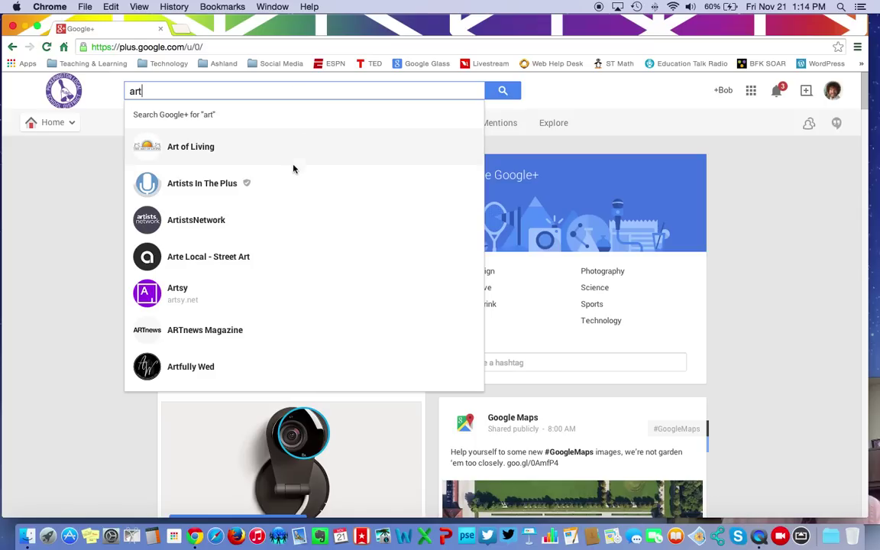
pyautogui.click(201, 222)
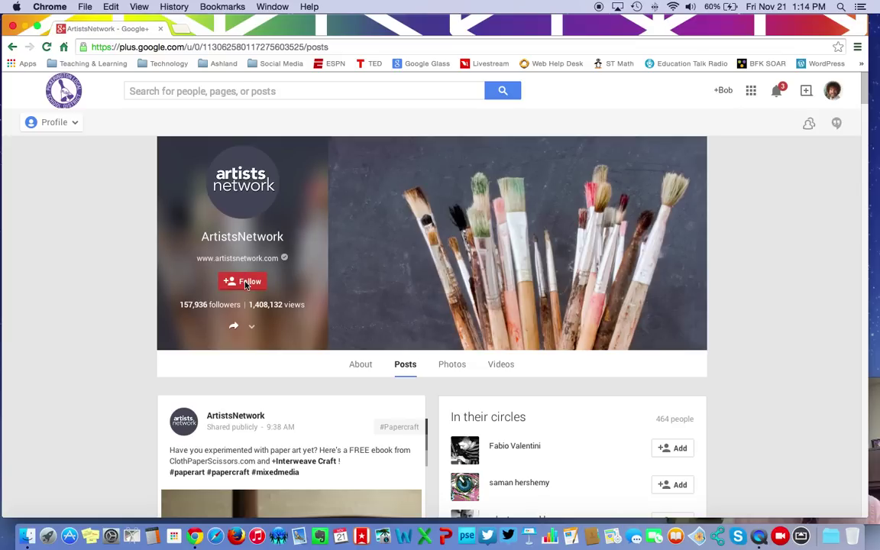
pyautogui.moveTo(243, 281)
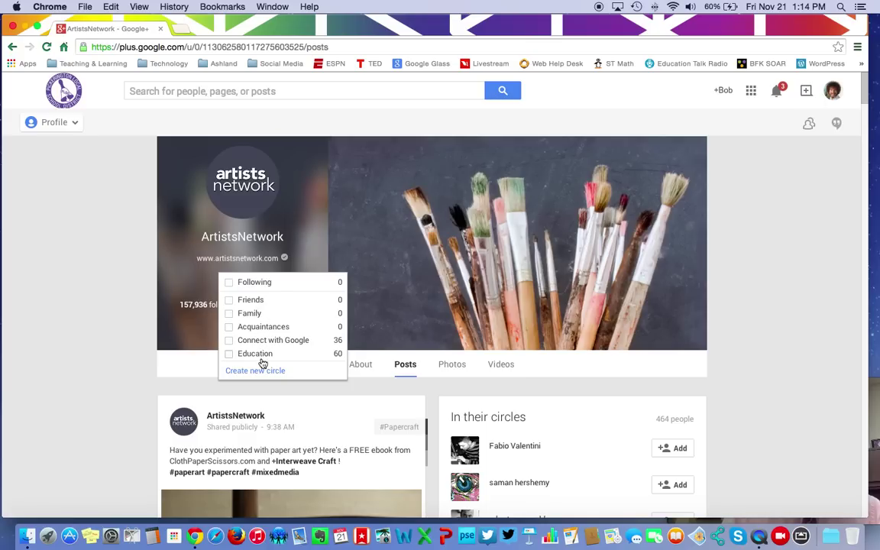
pyautogui.click(230, 283)
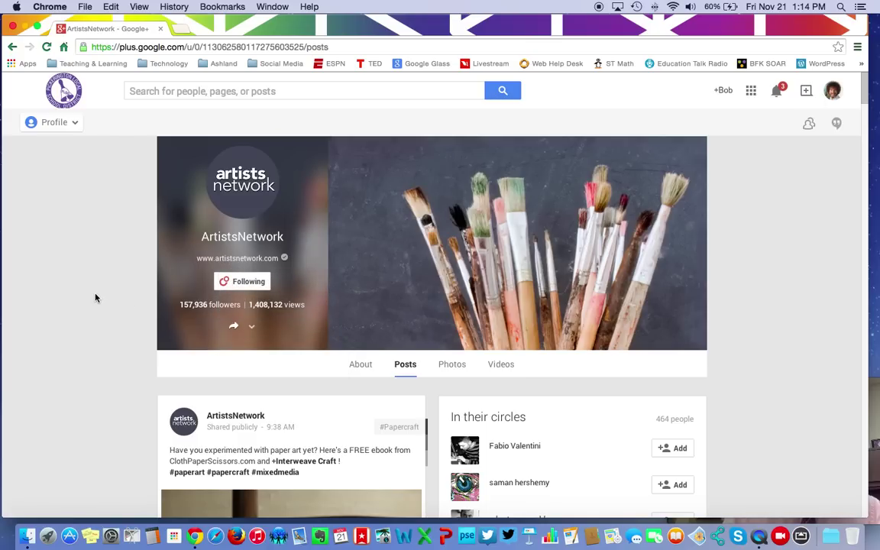
# - Go back to the Google+ Home stream, scroll through its posts, then return to the top
pyautogui.moveTo(71, 122)
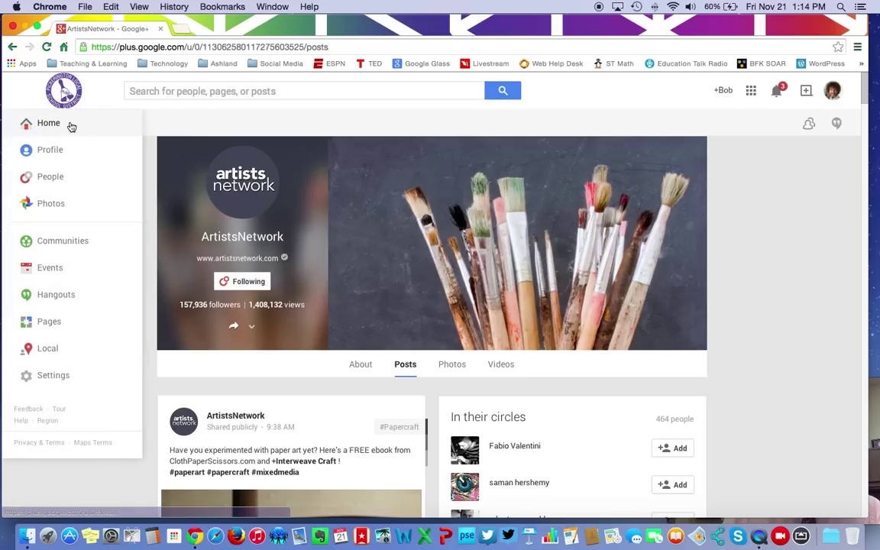
pyautogui.click(45, 126)
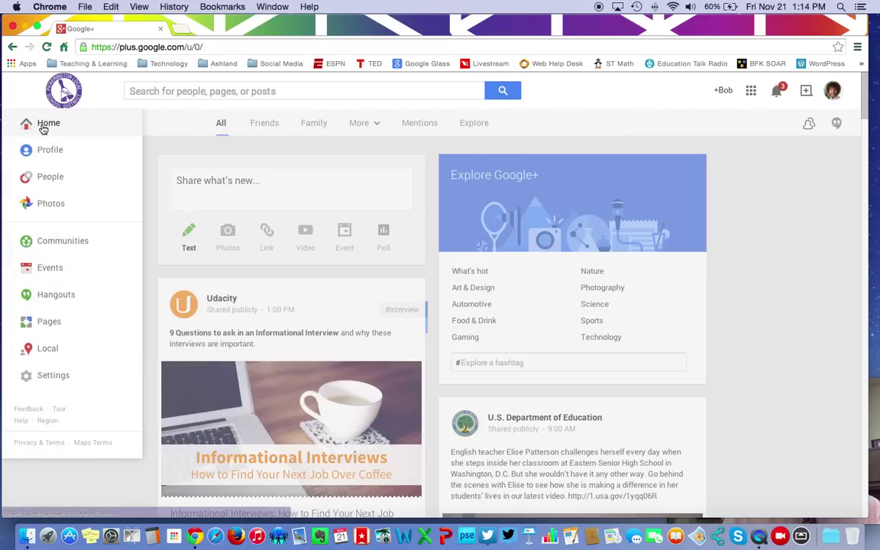
pyautogui.scroll(-10, 684, 342)
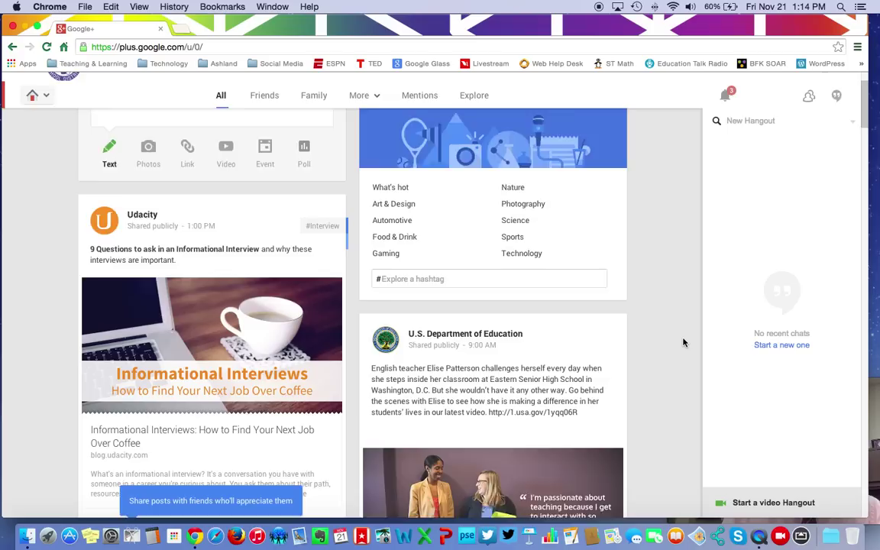
pyautogui.scroll(-10, 683, 343)
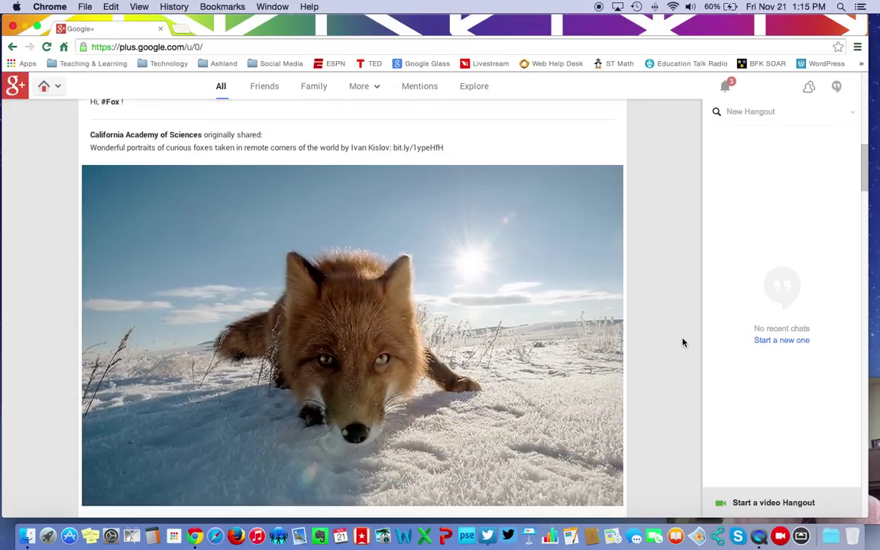
pyautogui.scroll(-10, 684, 342)
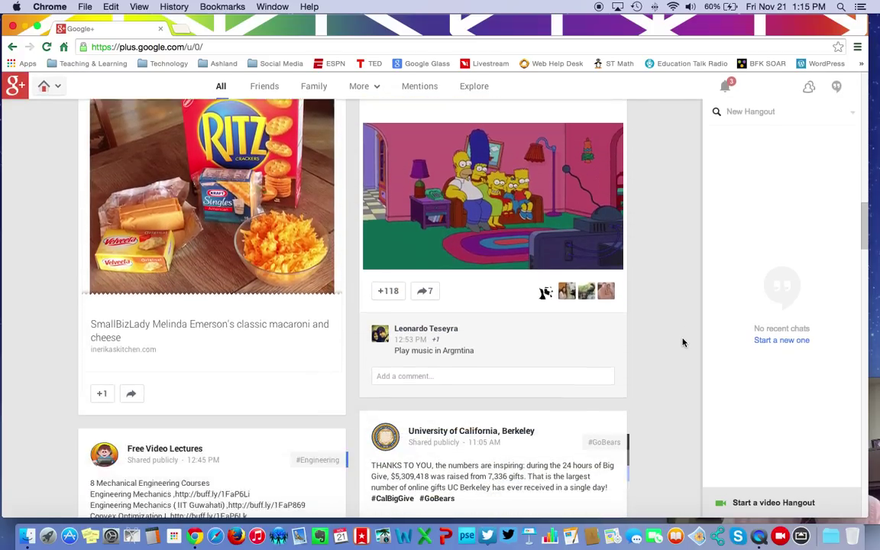
pyautogui.scroll(20, 684, 342)
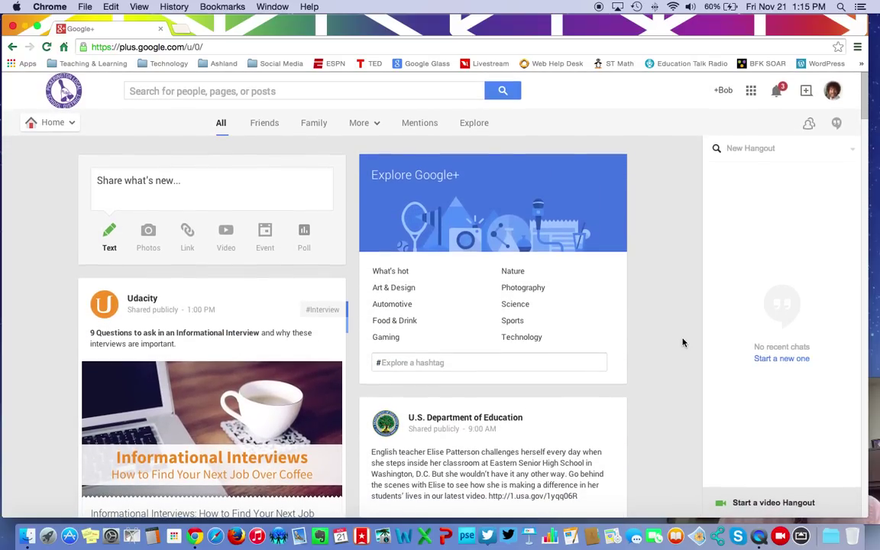
# - Expand the Google apps grid to its full list, showing Maps, YouTube, News, Books and Photos
pyautogui.click(753, 93)
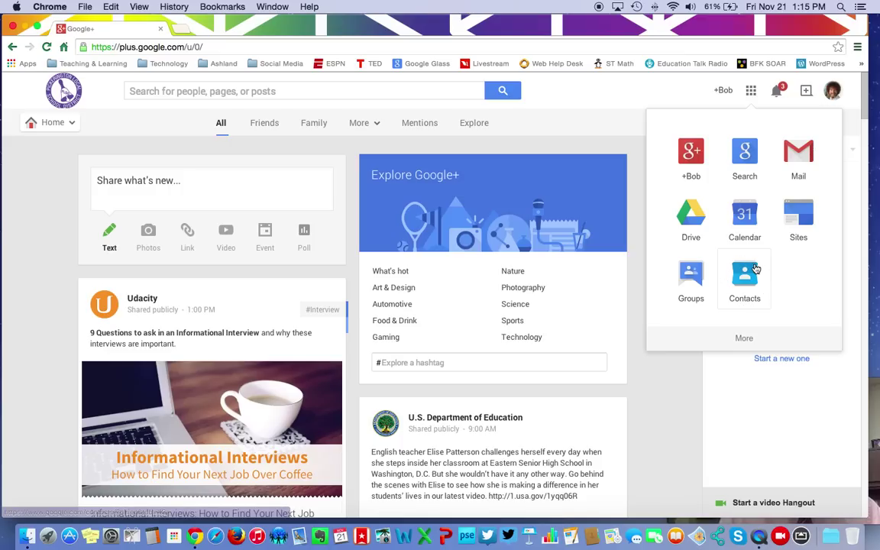
pyautogui.click(745, 339)
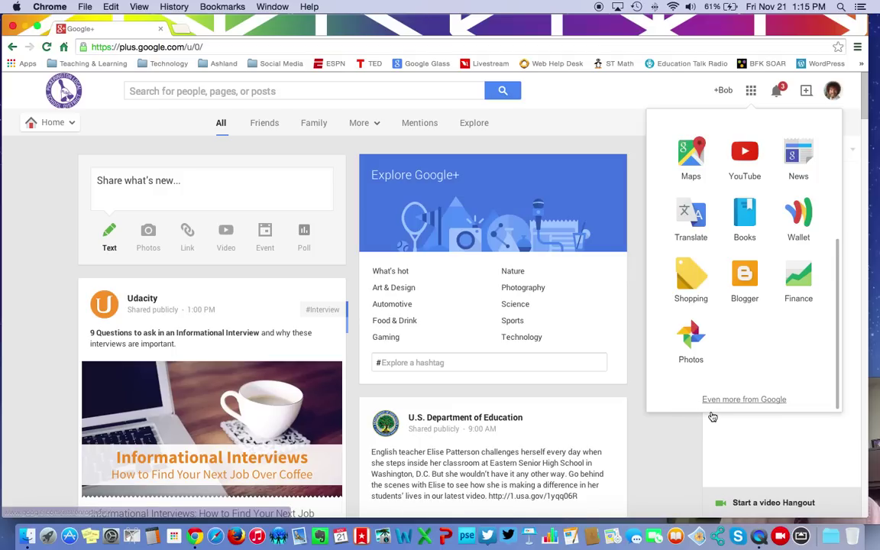
# - Dismiss the apps list and drag the Chrome window's corner to make it narrower
pyautogui.click(665, 443)
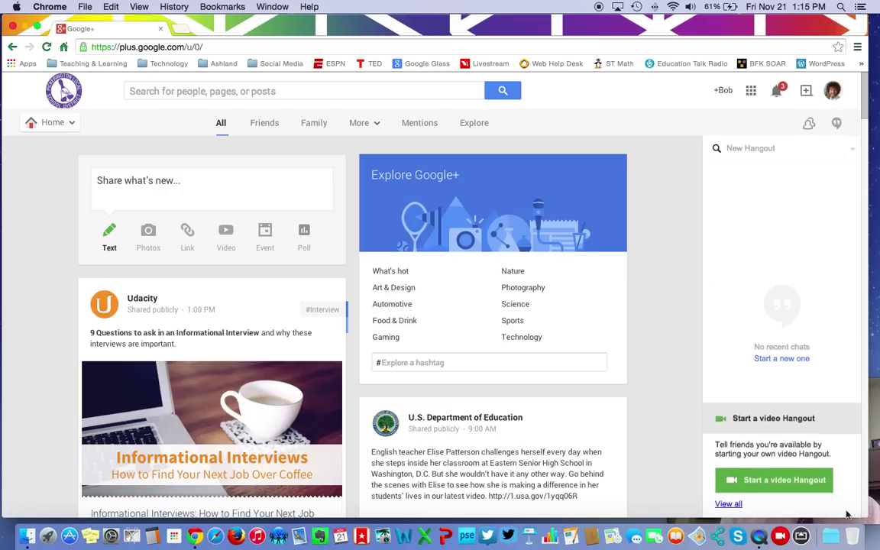
pyautogui.moveTo(867, 513); pyautogui.dragTo(721, 512)
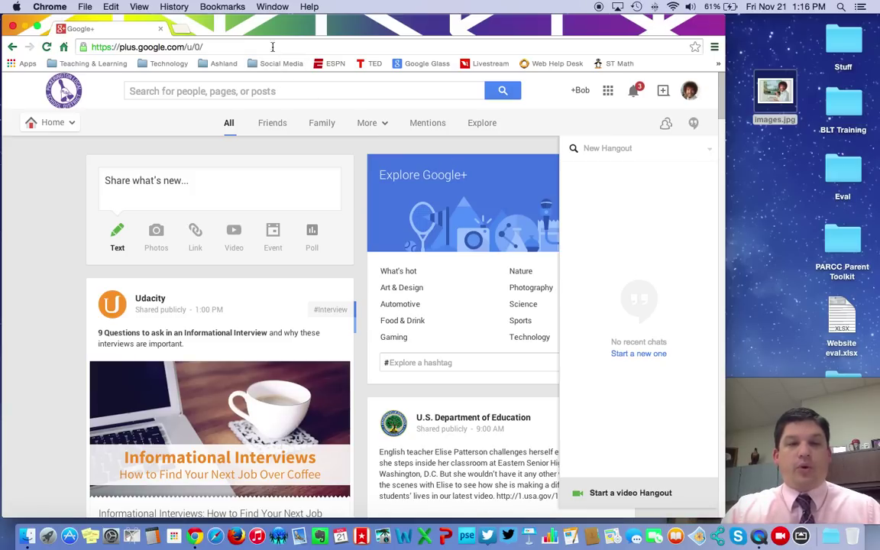
pyautogui.click(270, 46)
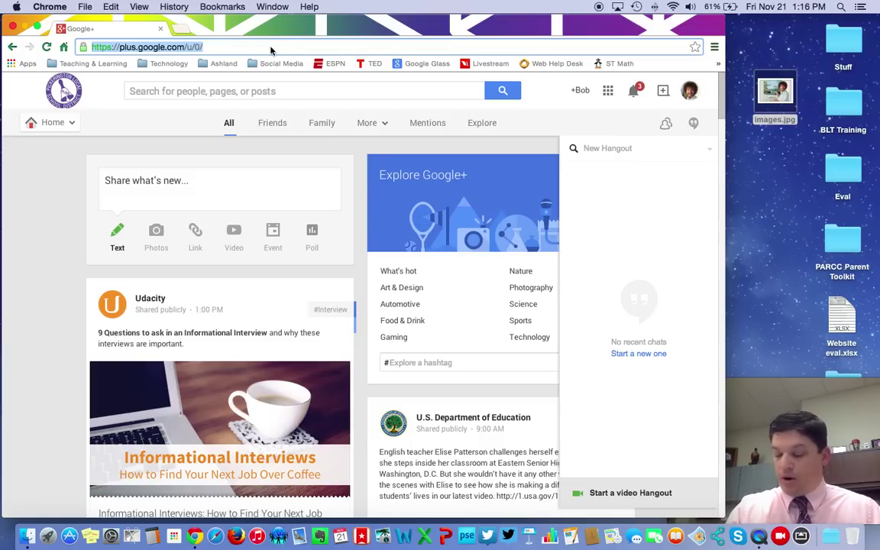
# - Go to classroom.google.com and sign up for Classroom in the Teacher role
pyautogui.write('class')
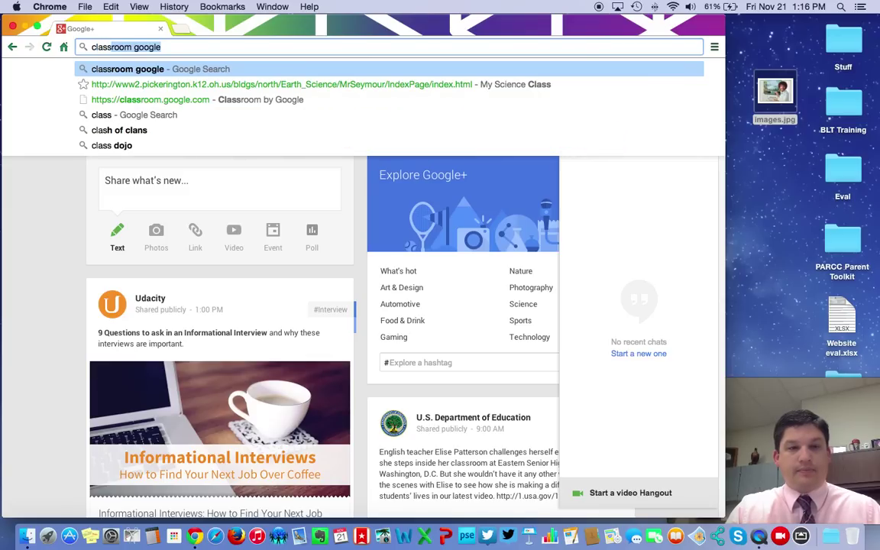
pyautogui.write('room.')
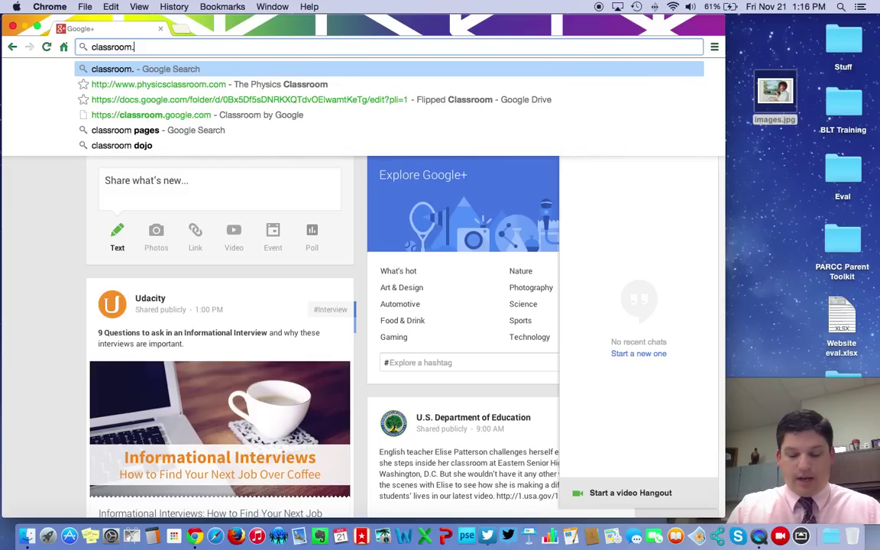
pyautogui.write('google.com')
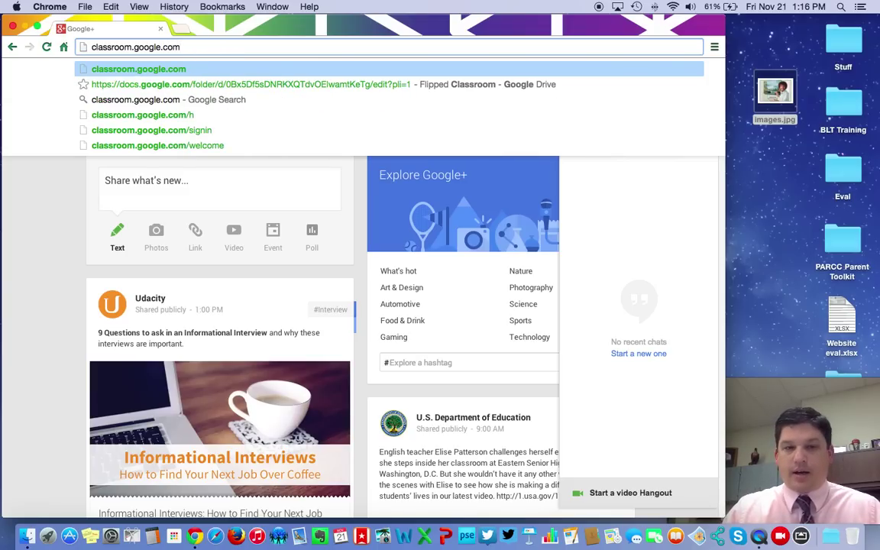
pyautogui.press('Return')
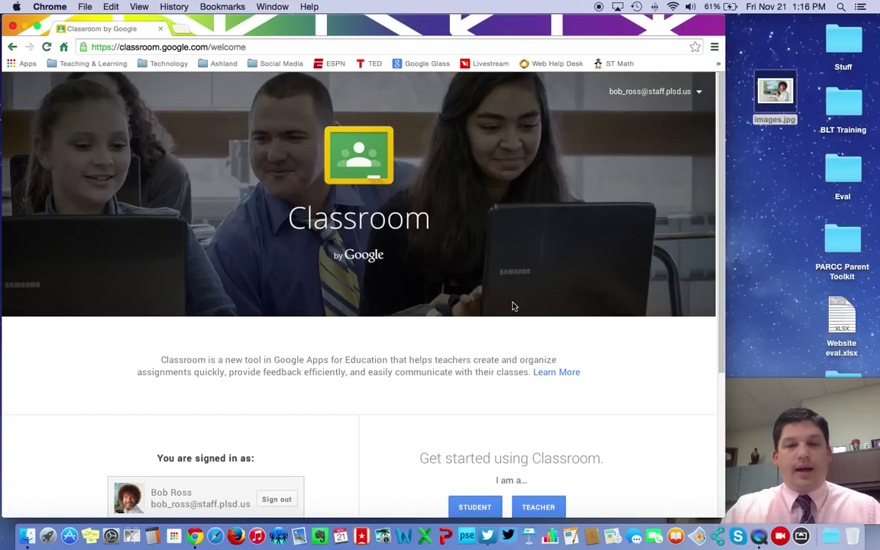
pyautogui.scroll(-5, 646, 394)
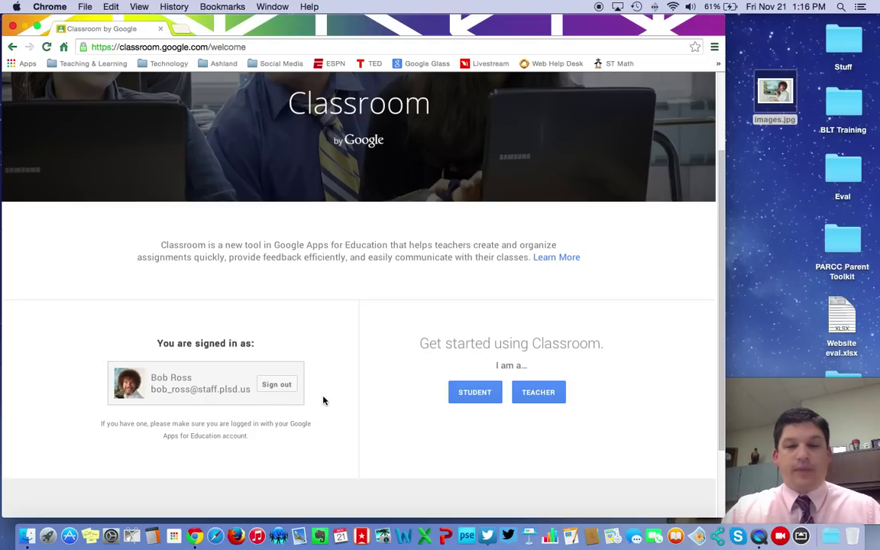
pyautogui.click(547, 398)
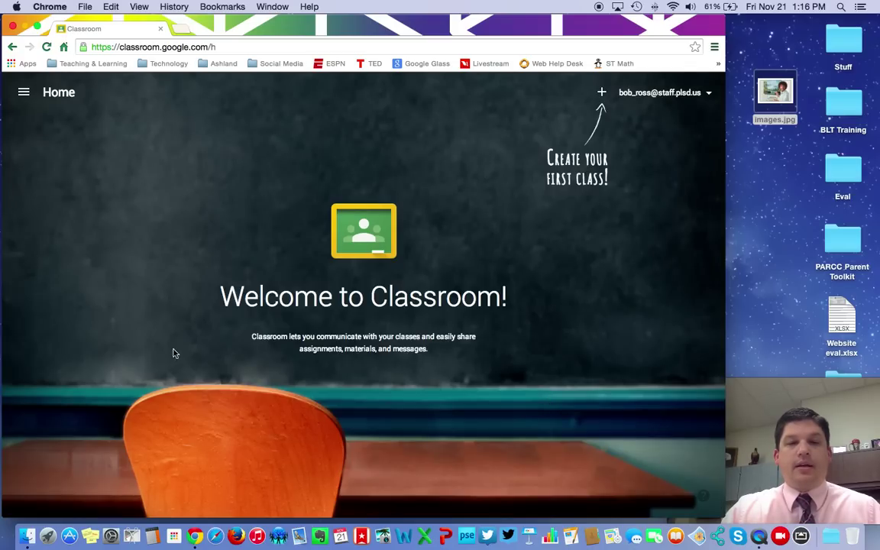
# - Create a new Classroom class named 'Art Survey' with section 1
pyautogui.click(602, 92)
pyautogui.click(615, 139)
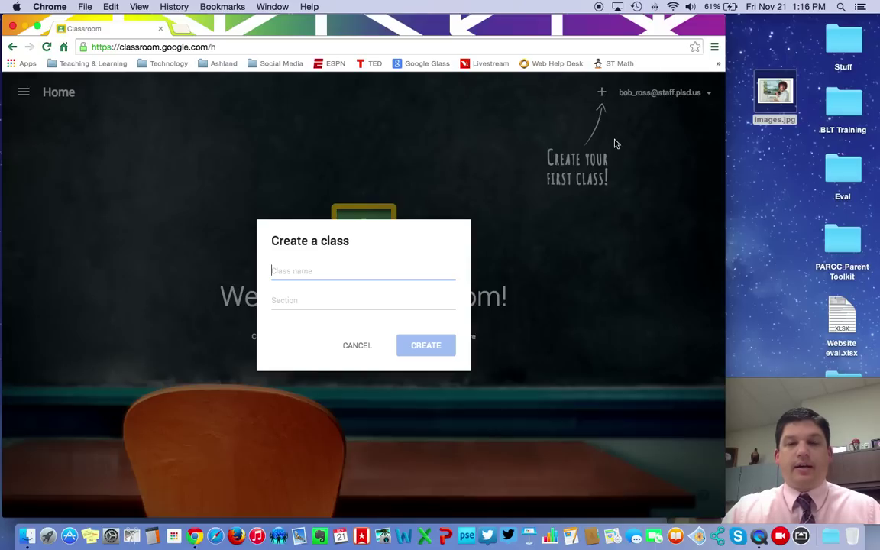
pyautogui.write('Art Survey')
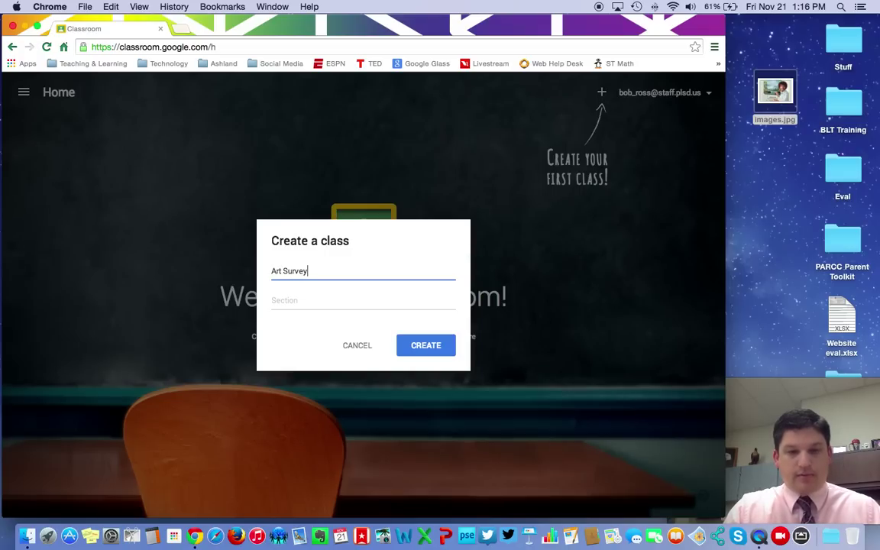
pyautogui.click(305, 300)
pyautogui.write('1')
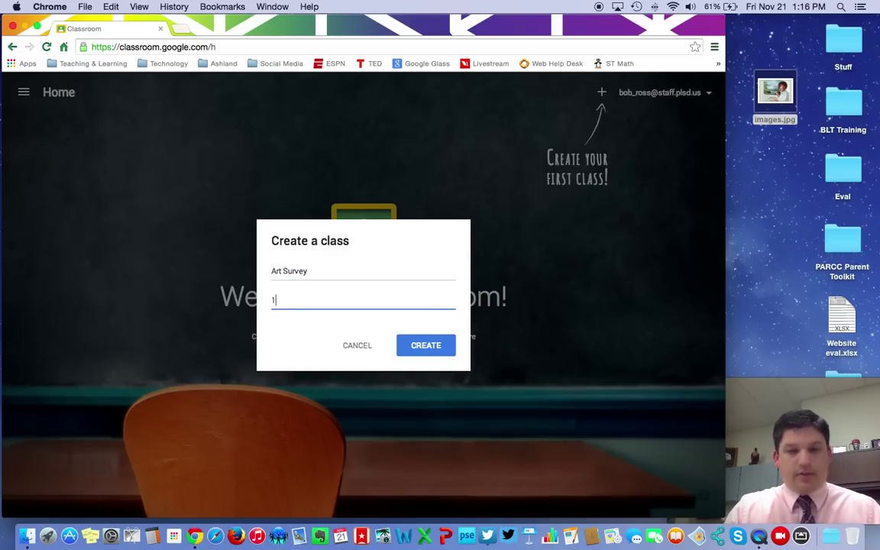
pyautogui.click(434, 348)
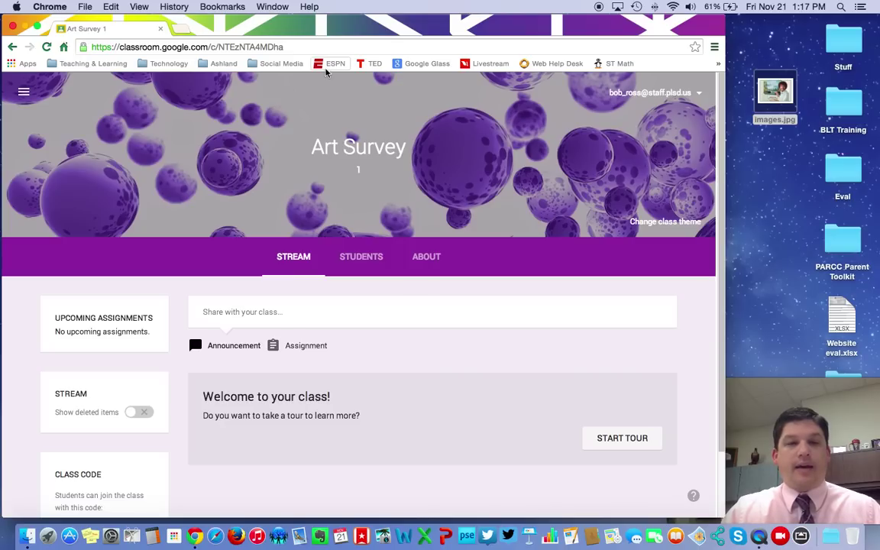
pyautogui.click(300, 48)
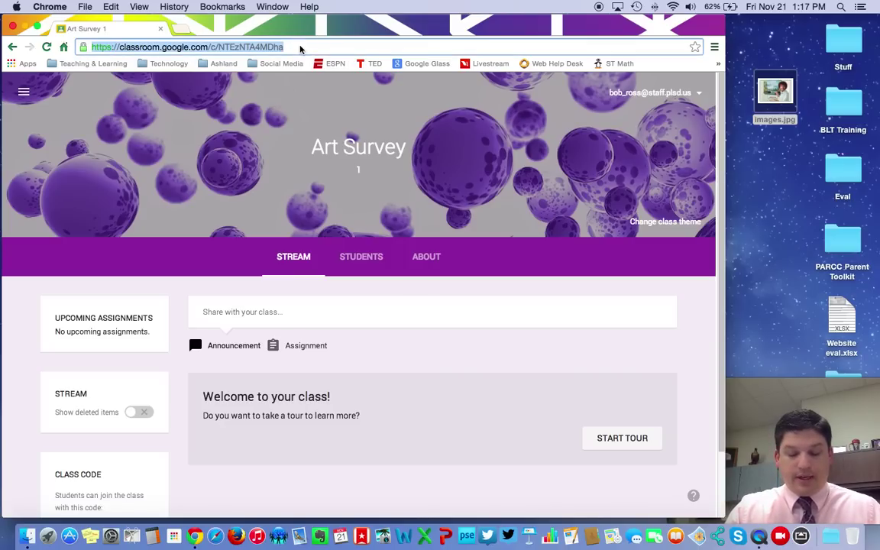
# - Navigate to the Google home page at google.com
pyautogui.write('google.c')
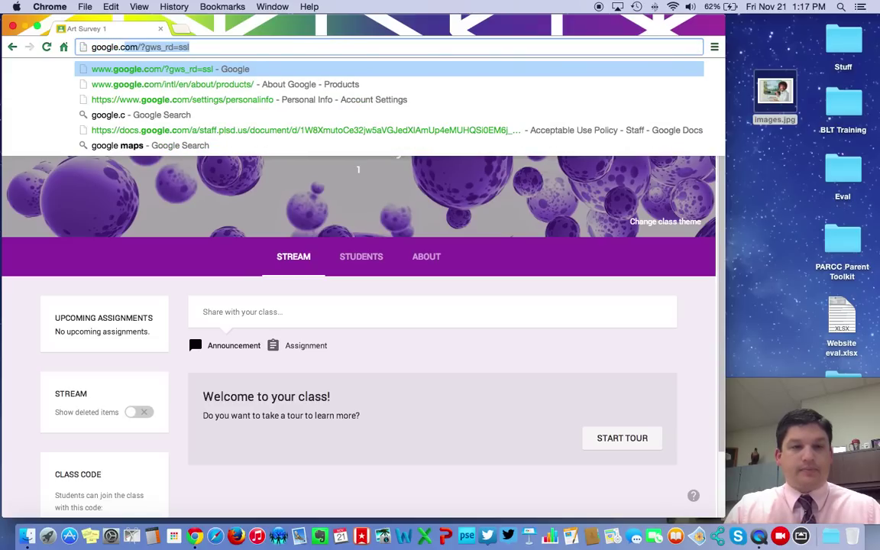
pyautogui.press('BackSpace')
pyautogui.press('BackSpace')
pyautogui.press('BackSpace')
pyautogui.press('BackSpace')
pyautogui.press('BackSpace')
pyautogui.press('BackSpace')
pyautogui.press('BackSpace')
pyautogui.press('BackSpace')
pyautogui.press('BackSpace')
pyautogui.press('Return')
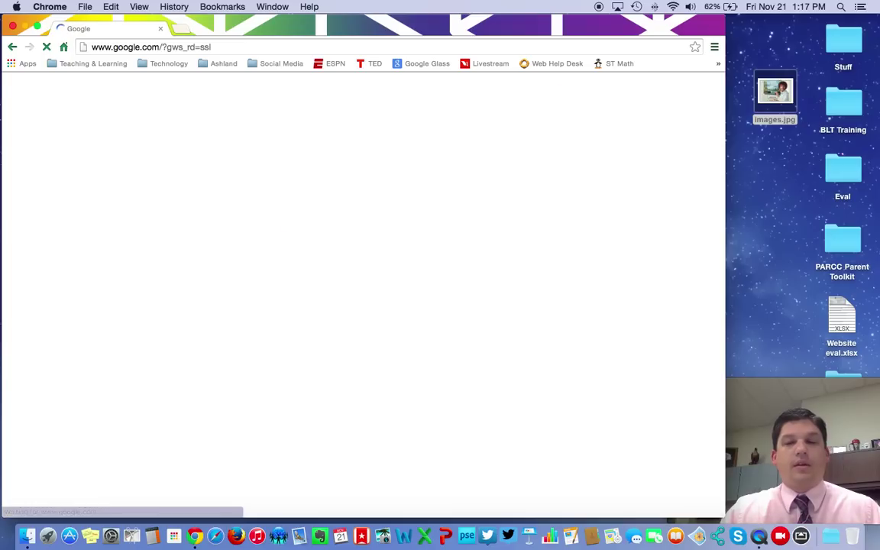
# - Open the full Google products page from the apps list and scroll to Hangouts under Social
pyautogui.click(615, 91)
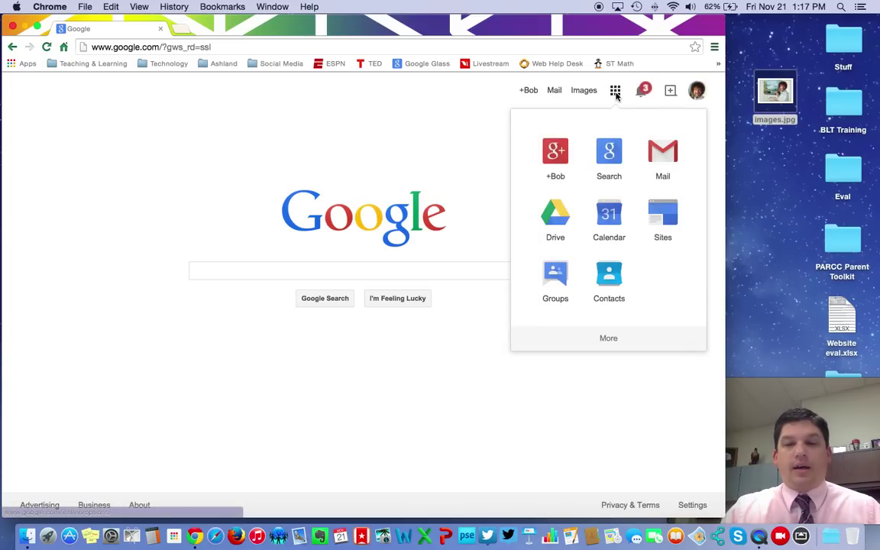
pyautogui.click(611, 338)
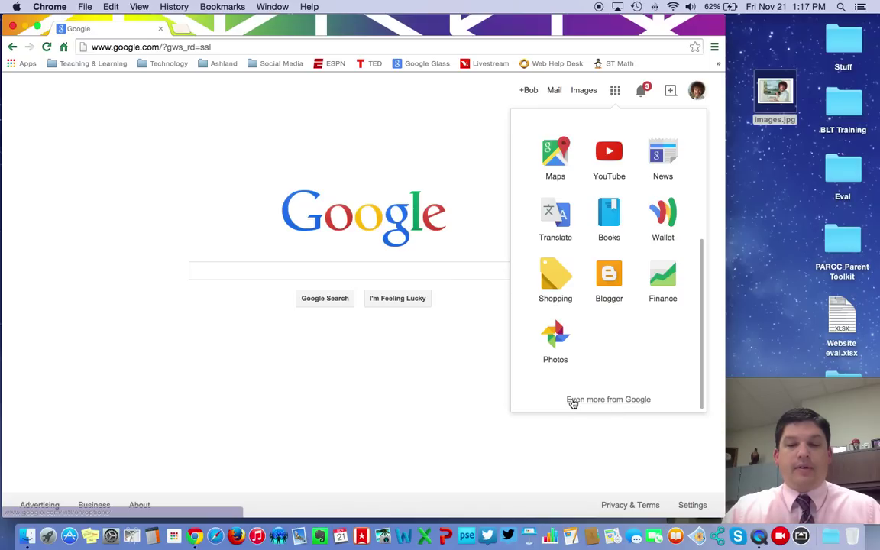
pyautogui.click(623, 400)
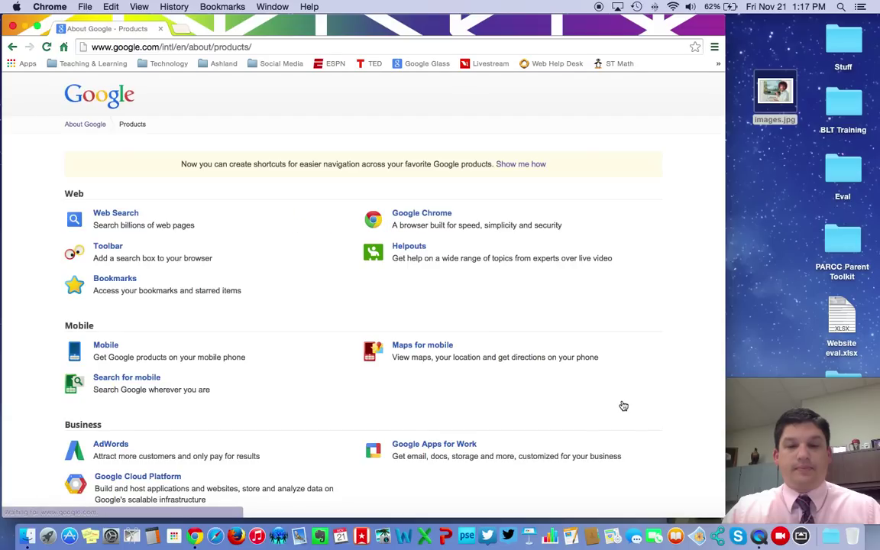
pyautogui.scroll(-4, 627, 410)
pyautogui.scroll(-9, 628, 410)
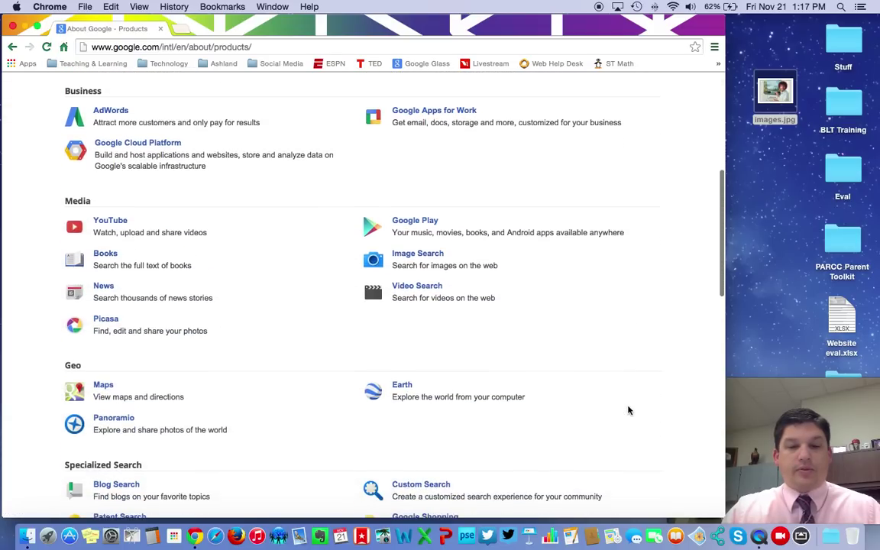
pyautogui.scroll(-10, 628, 410)
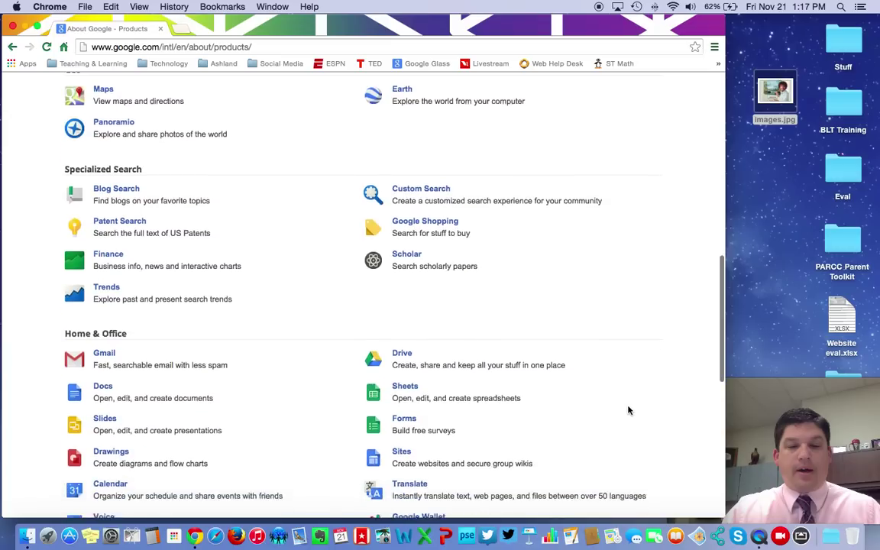
pyautogui.scroll(-1, 628, 410)
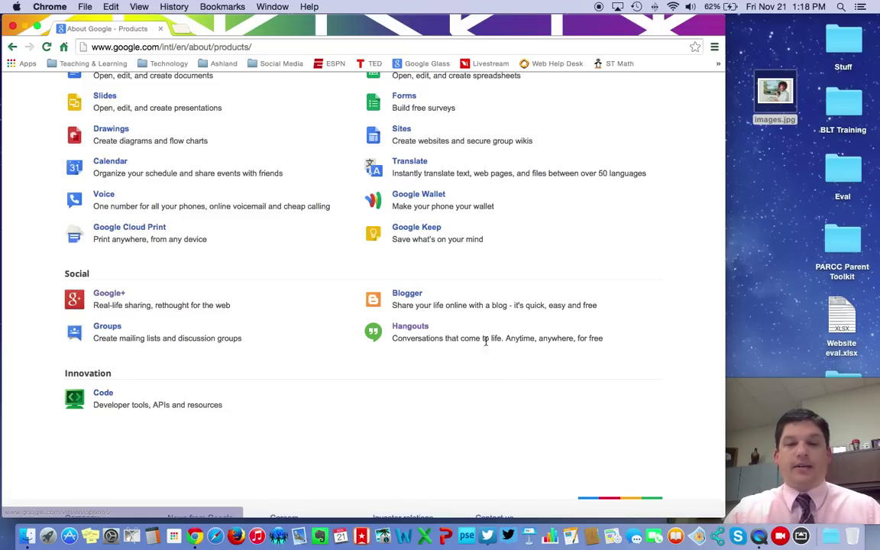
# - Add the Hangouts extension to Chrome for this computer and search Hangouts for a colleague by name
pyautogui.click(410, 328)
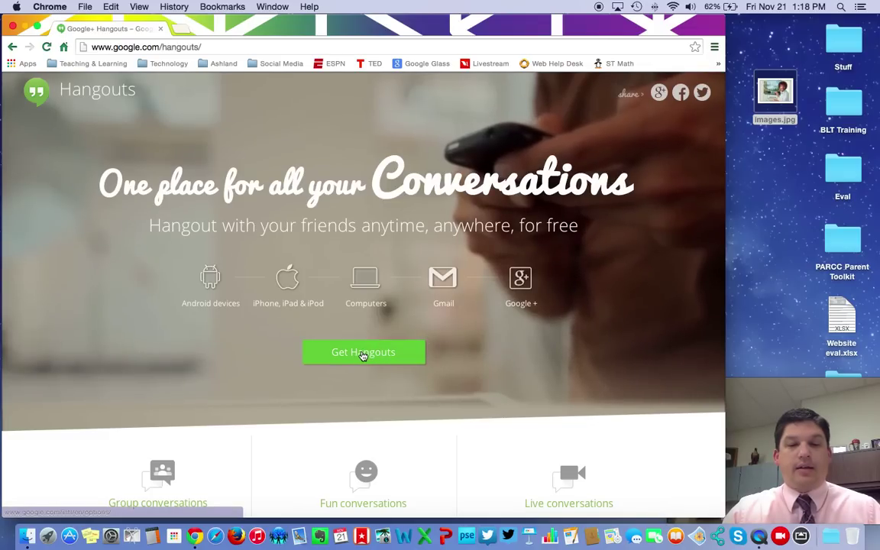
pyautogui.click(364, 354)
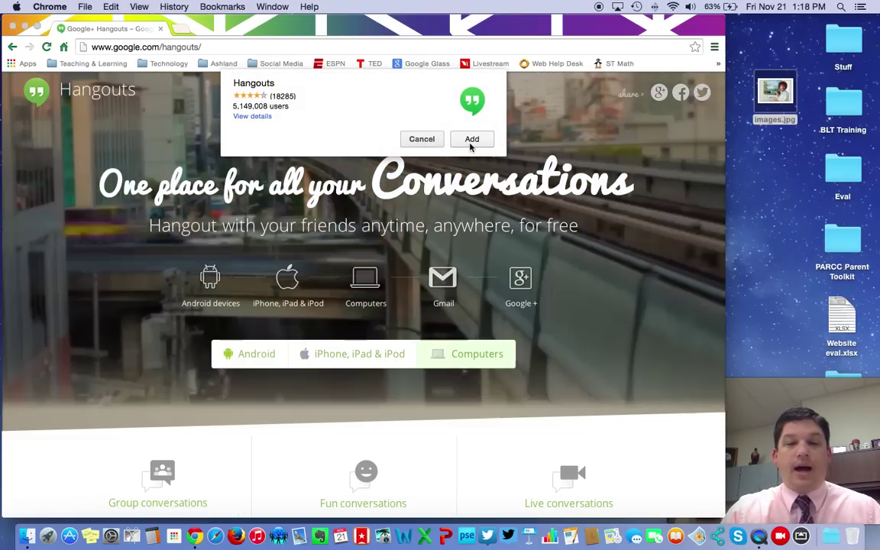
pyautogui.click(472, 139)
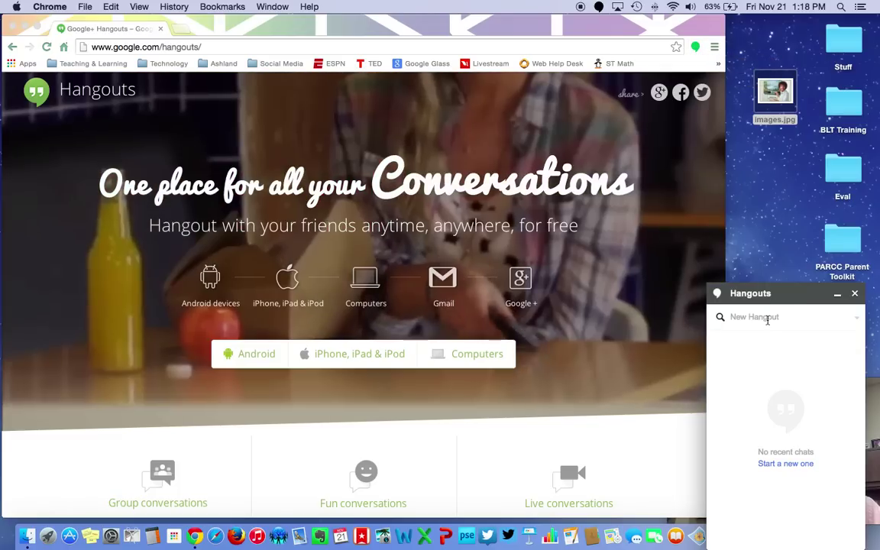
pyautogui.click(767, 317)
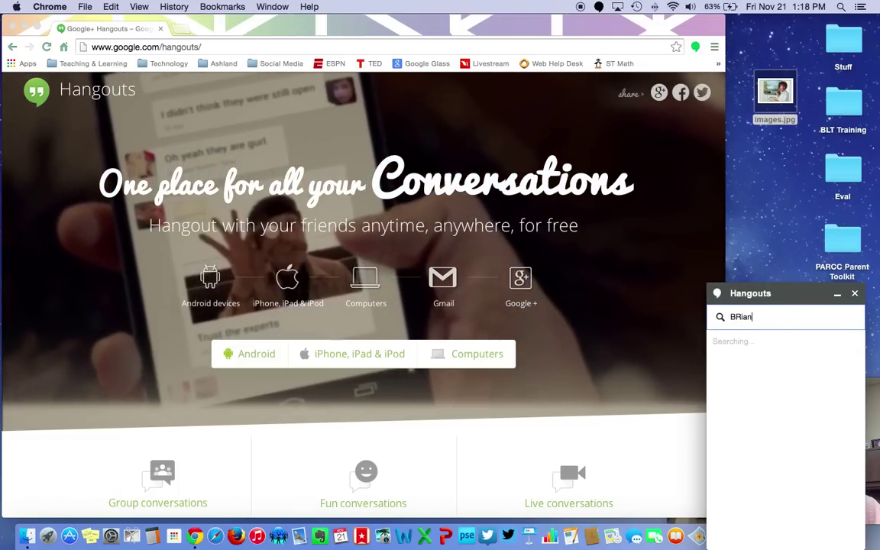
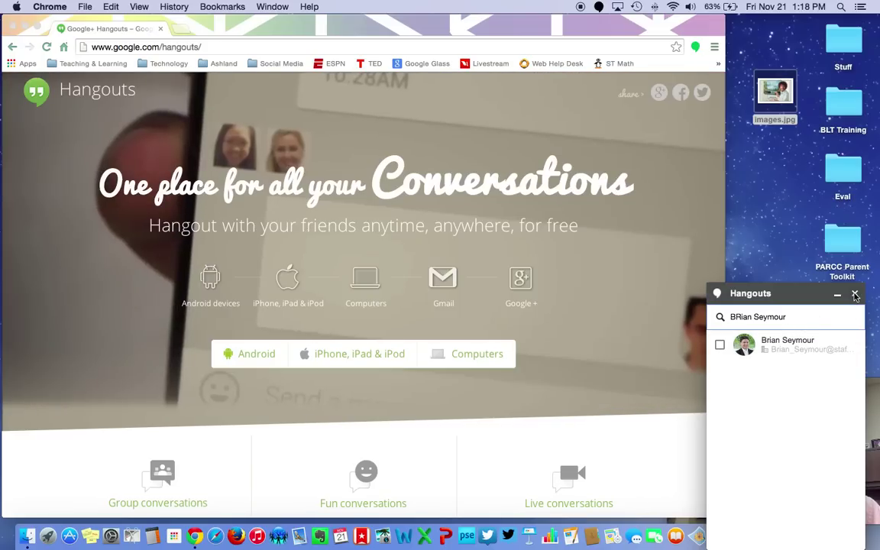
# - Close the Hangouts chat panel and go to the Google homepage by removing /hangouts/ from the address
pyautogui.click(855, 294)
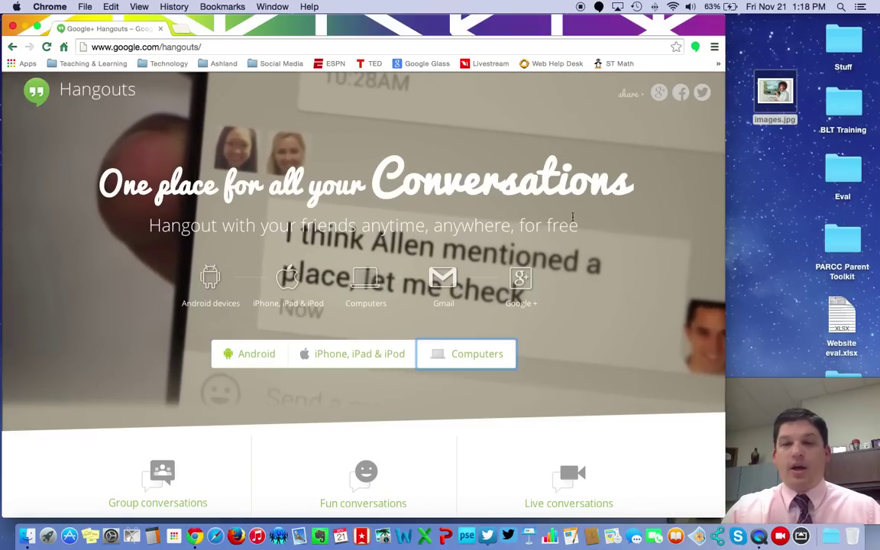
pyautogui.click(308, 46)
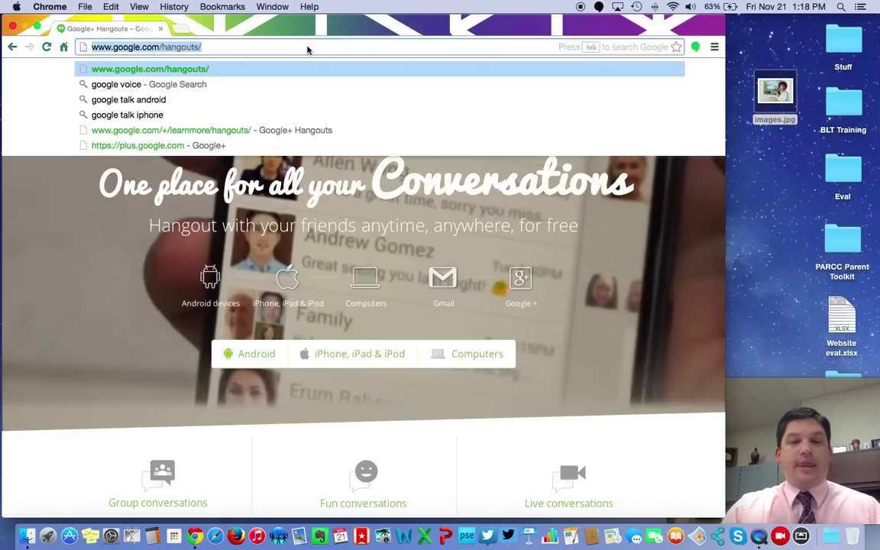
pyautogui.write('google.c')
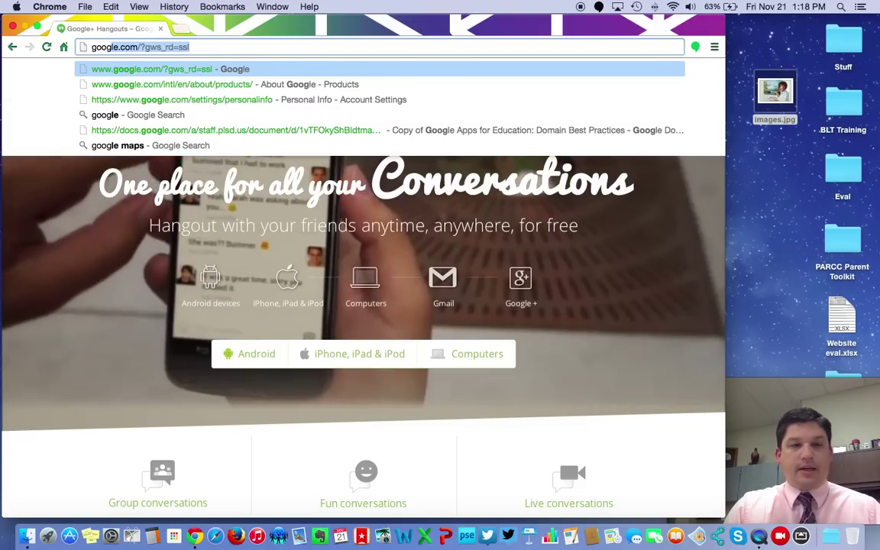
pyautogui.press('BackSpace')
pyautogui.press('BackSpace')
pyautogui.press('BackSpace')
pyautogui.press('BackSpace')
pyautogui.press('BackSpace')
pyautogui.press('BackSpace')
pyautogui.press('BackSpace')
pyautogui.press('BackSpace')
pyautogui.press('BackSpace')
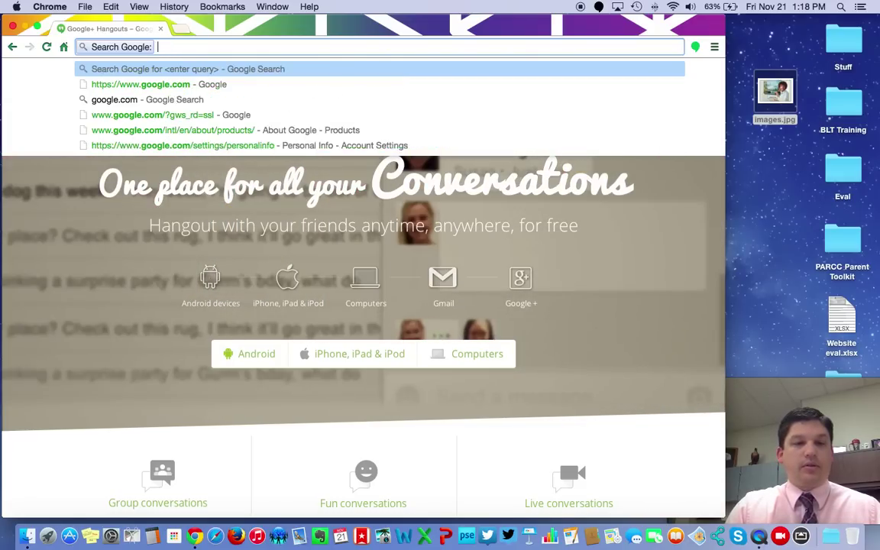
pyautogui.press('Escape')
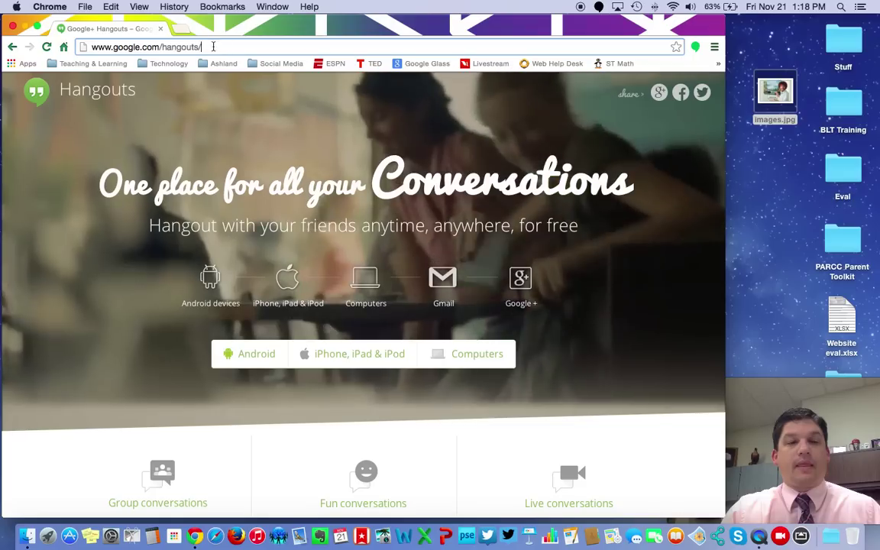
pyautogui.click(188, 46)
pyautogui.moveTo(188, 47); pyautogui.dragTo(159, 47)
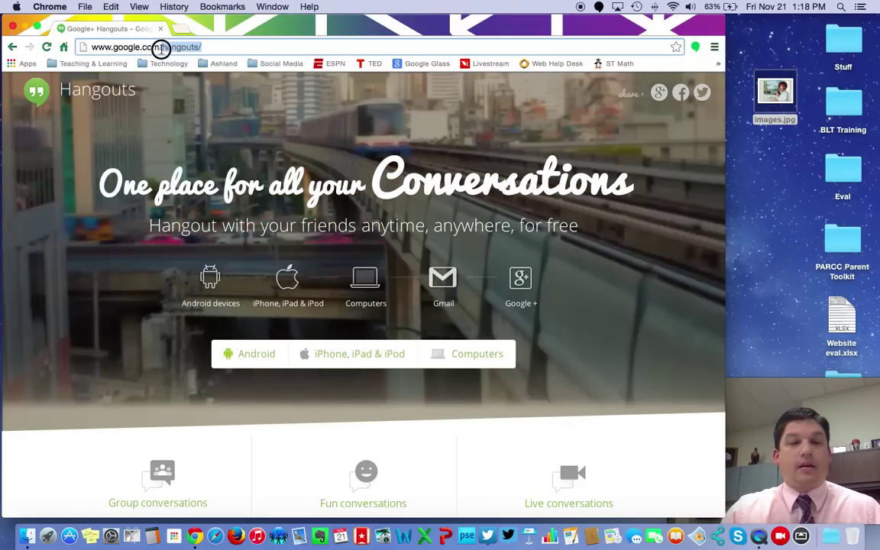
pyautogui.press('BackSpace')
pyautogui.press('Return')
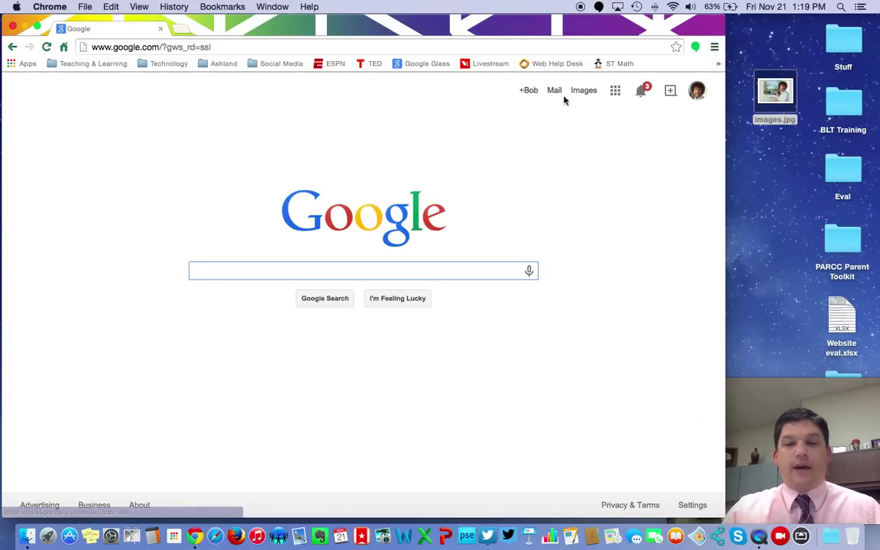
# - Preview the Google apps list, notifications, sharing and account panels, closing each in turn
pyautogui.click(615, 90)
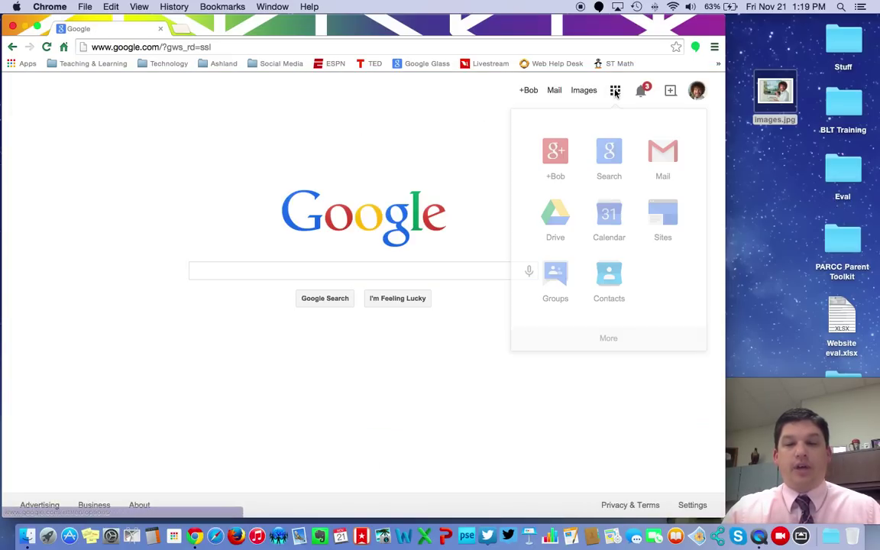
pyautogui.click(608, 340)
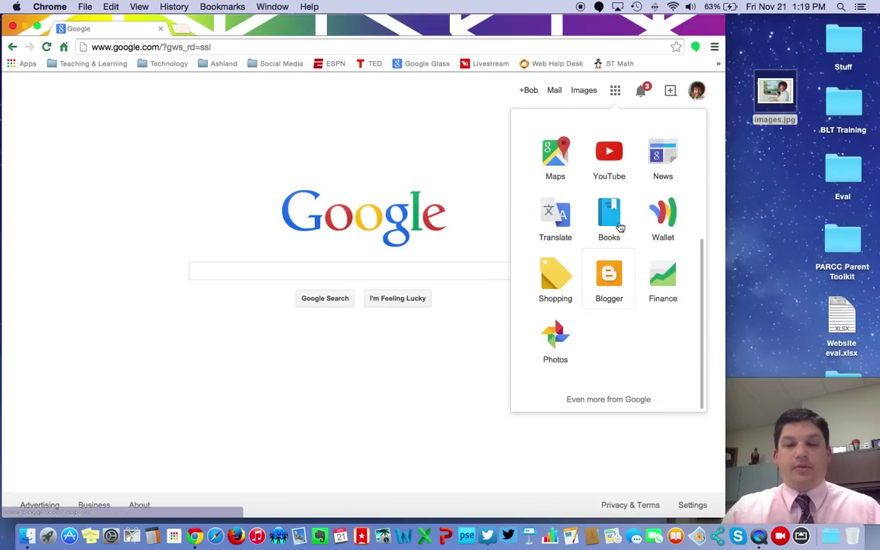
pyautogui.click(450, 119)
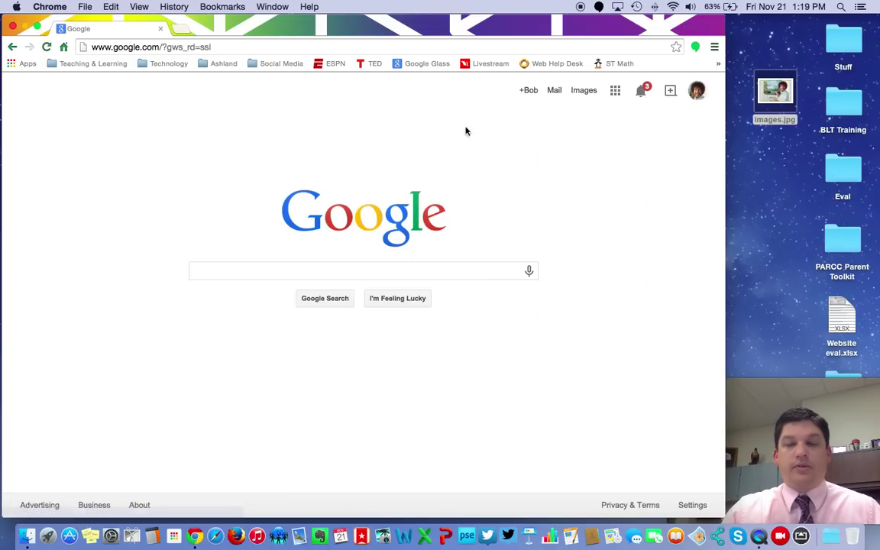
pyautogui.click(640, 92)
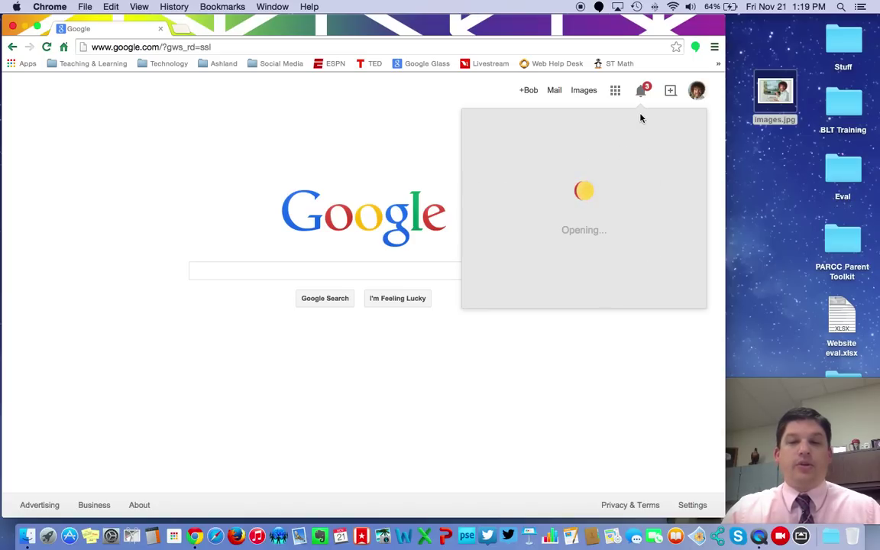
pyautogui.click(640, 91)
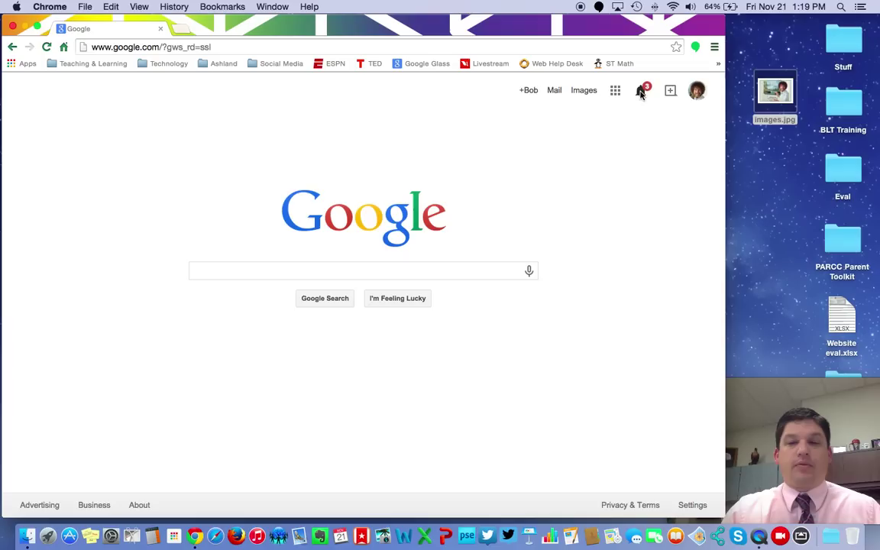
pyautogui.click(670, 91)
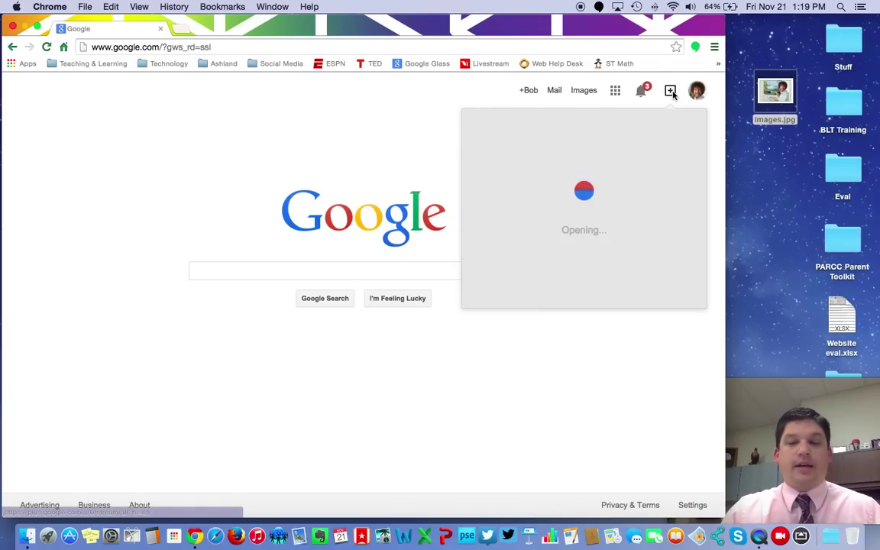
pyautogui.click(672, 91)
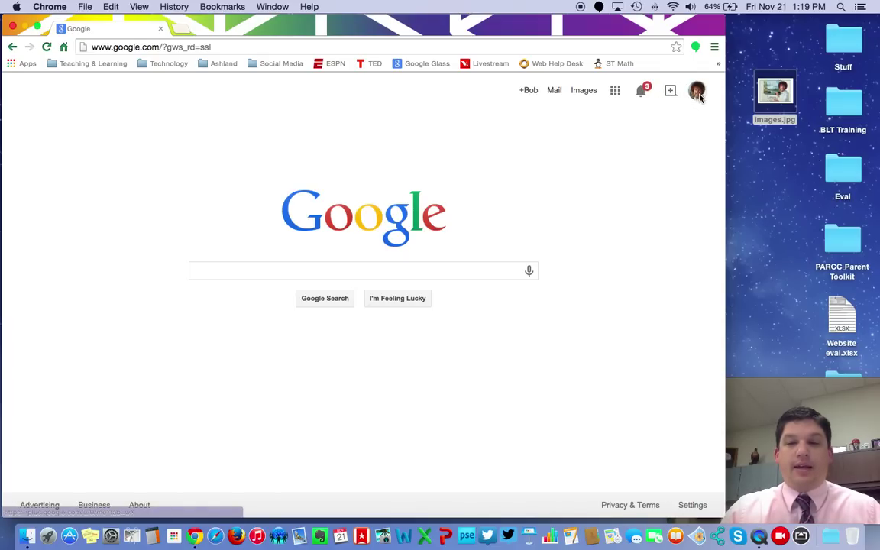
pyautogui.click(698, 92)
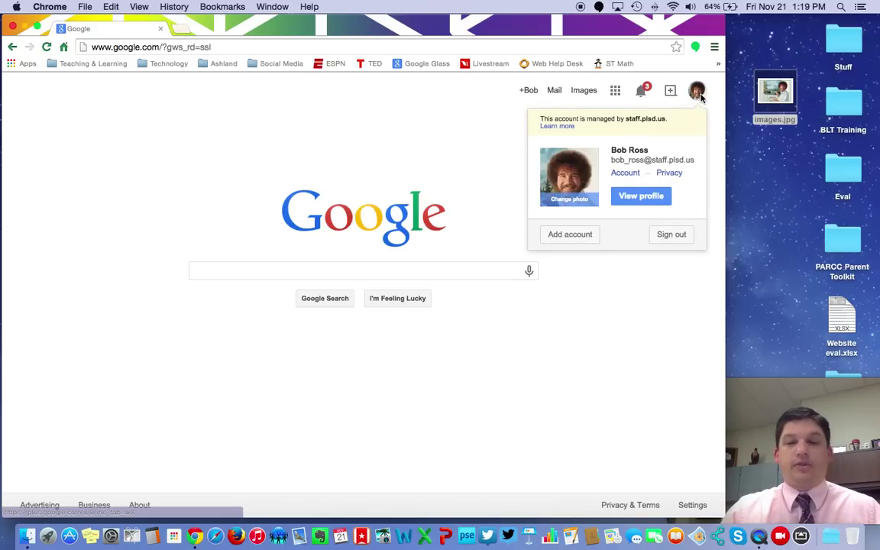
pyautogui.click(711, 111)
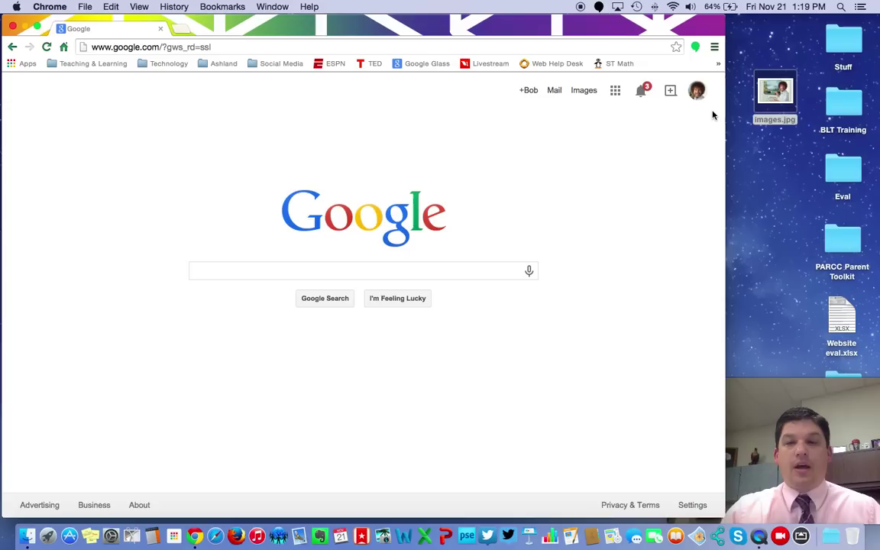